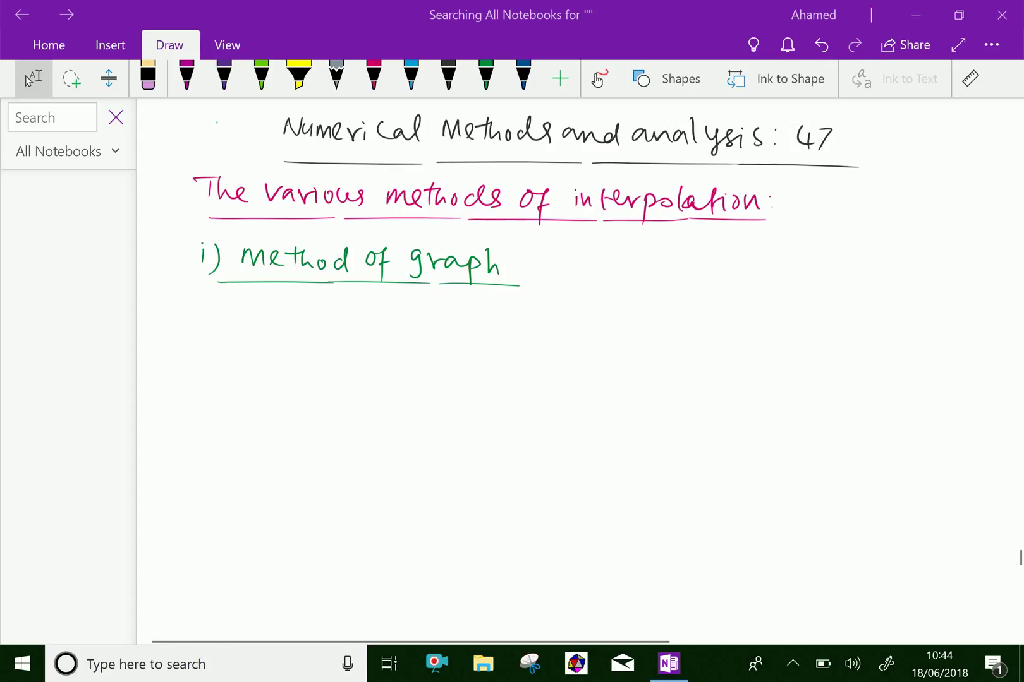
# Tick the annuity example statement with a green check mark
pyautogui.scroll(-1, 512, 373)
pyautogui.scroll(-3, 512, 373)
pyautogui.scroll(-1, 511, 372)
pyautogui.scroll(-2, 511, 372)
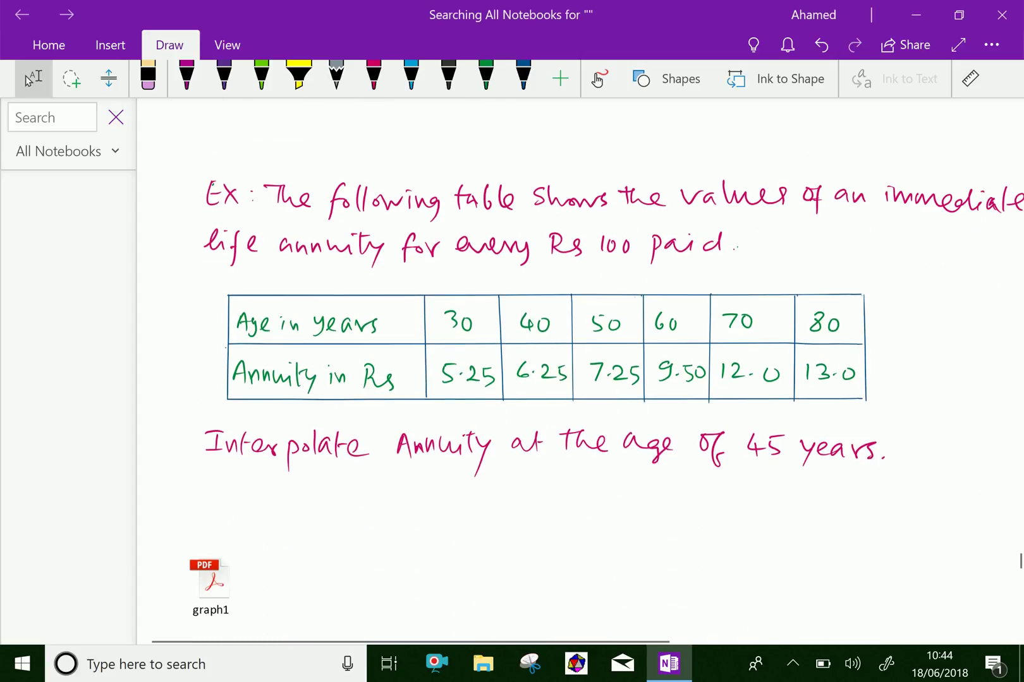
pyautogui.scroll(-1, 512, 373)
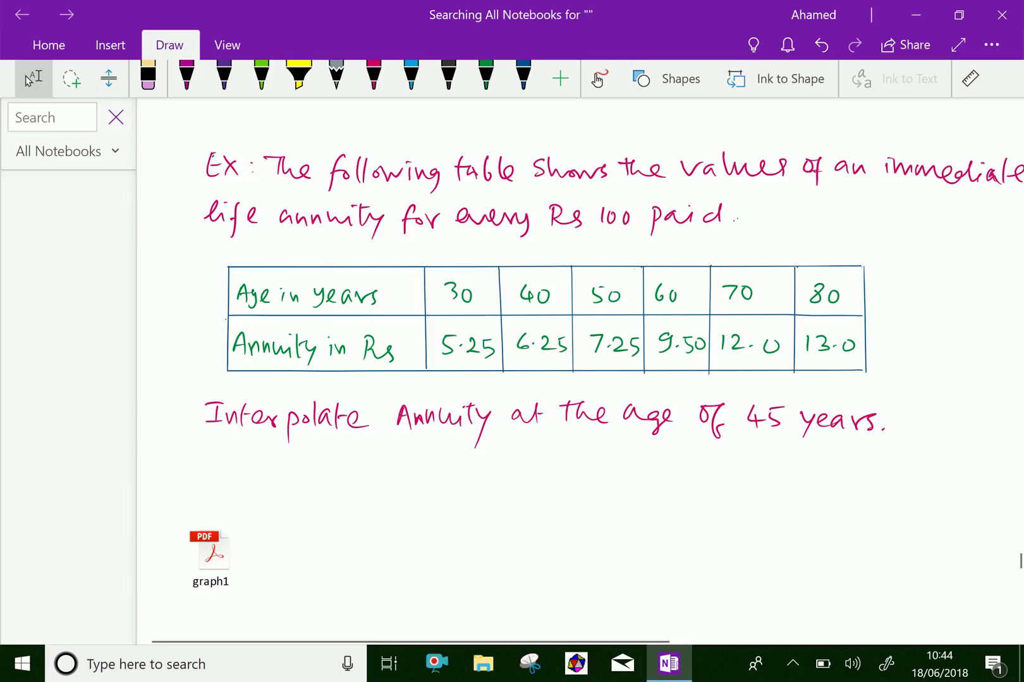
pyautogui.click(72, 79)
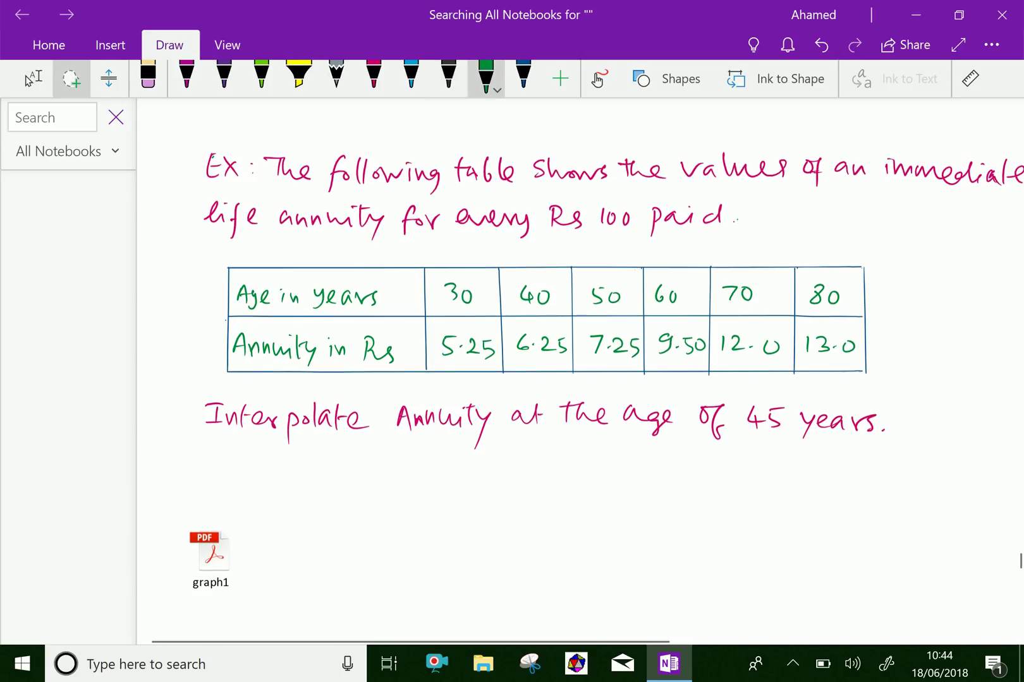
pyautogui.moveTo(189, 145); pyautogui.dragTo(211, 136)
# Add a second green check mark above the data table's last column
pyautogui.hscroll(2, 512, 373)
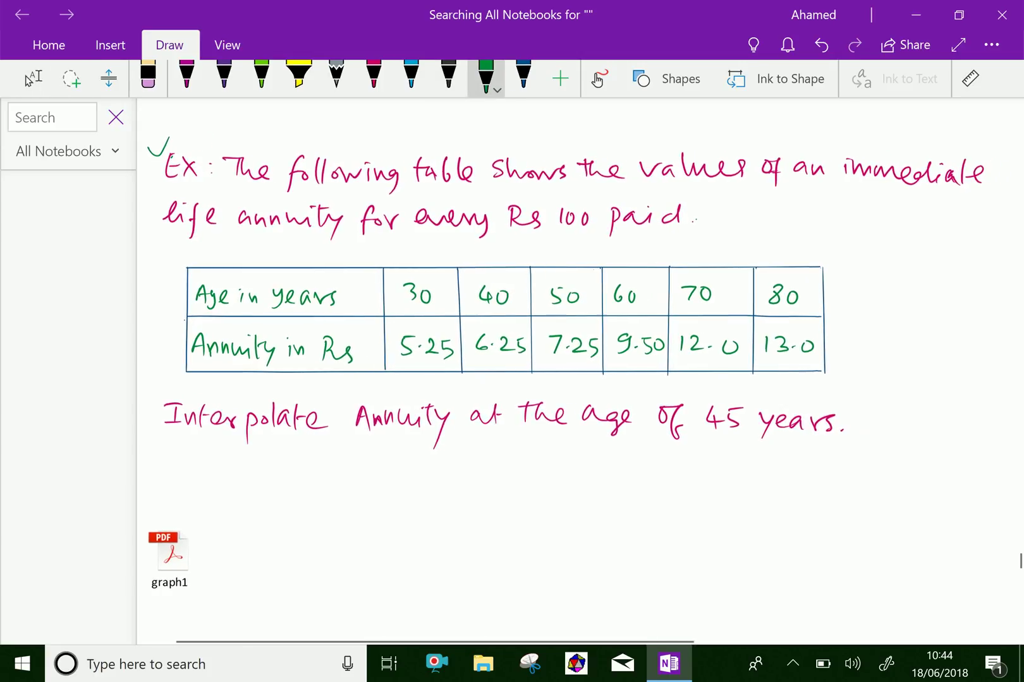
pyautogui.click(34, 78)
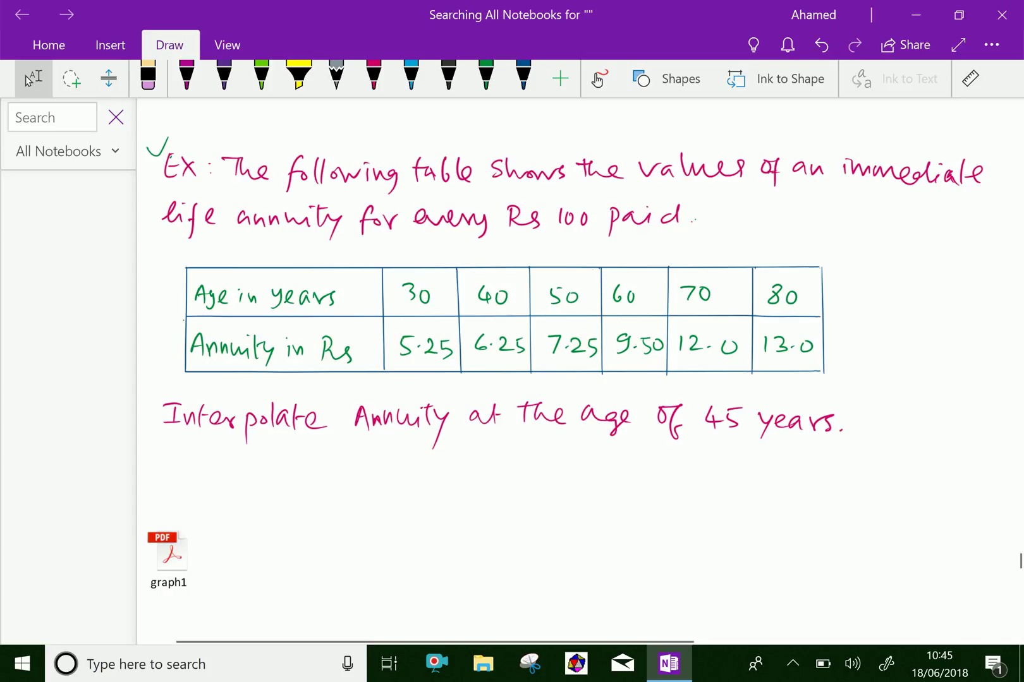
pyautogui.click(486, 76)
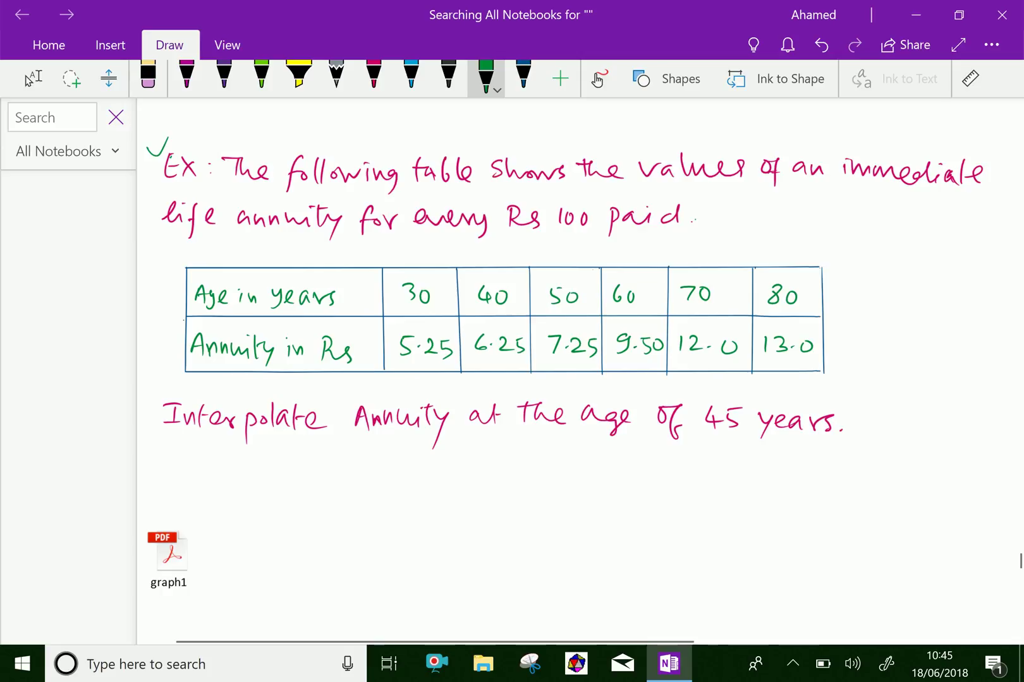
pyautogui.moveTo(806, 254); pyautogui.dragTo(826, 248)
# Scroll down past the annuity table to the graph grid
pyautogui.scroll(-6, 517, 373)
pyautogui.scroll(-3, 516, 372)
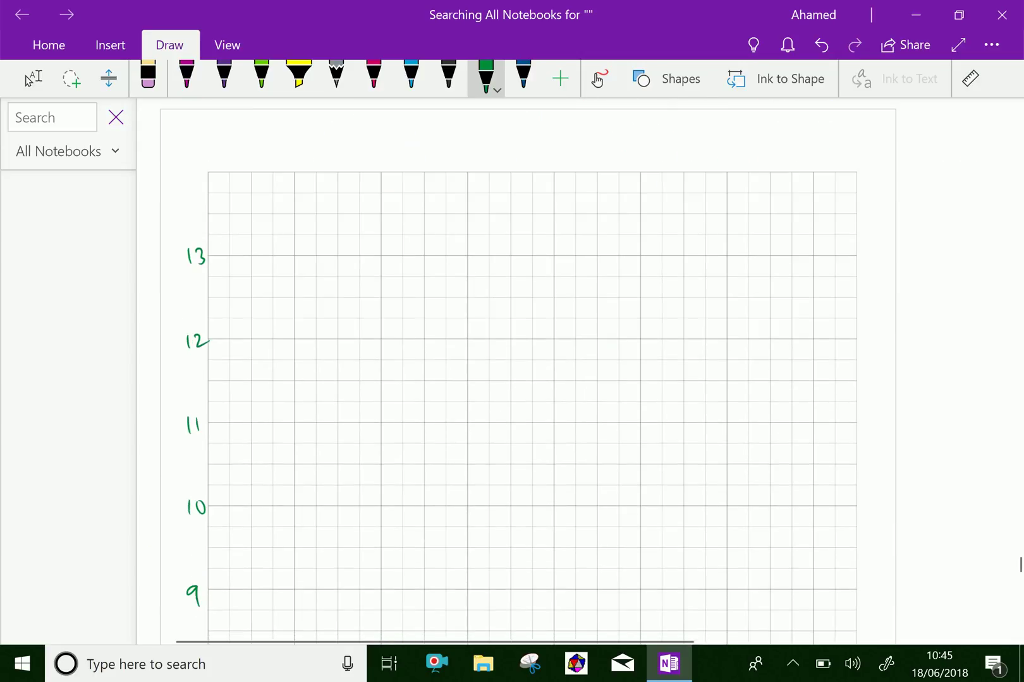
pyautogui.scroll(-3, 517, 373)
pyautogui.scroll(-4, 516, 373)
pyautogui.scroll(-4, 517, 373)
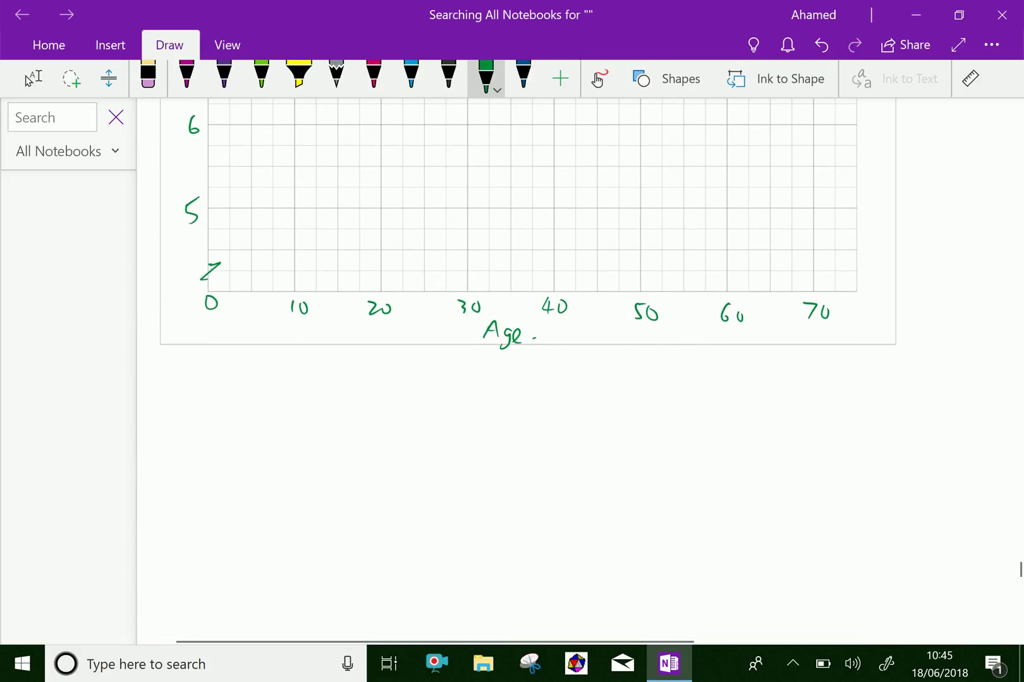
pyautogui.click(33, 79)
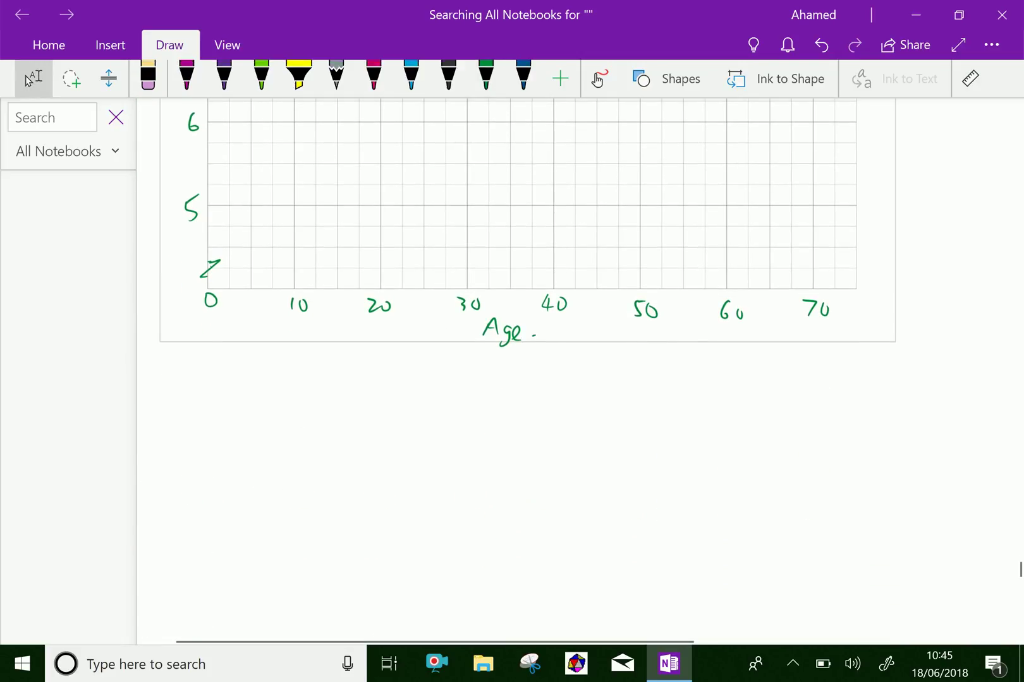
pyautogui.scroll(3, 517, 373)
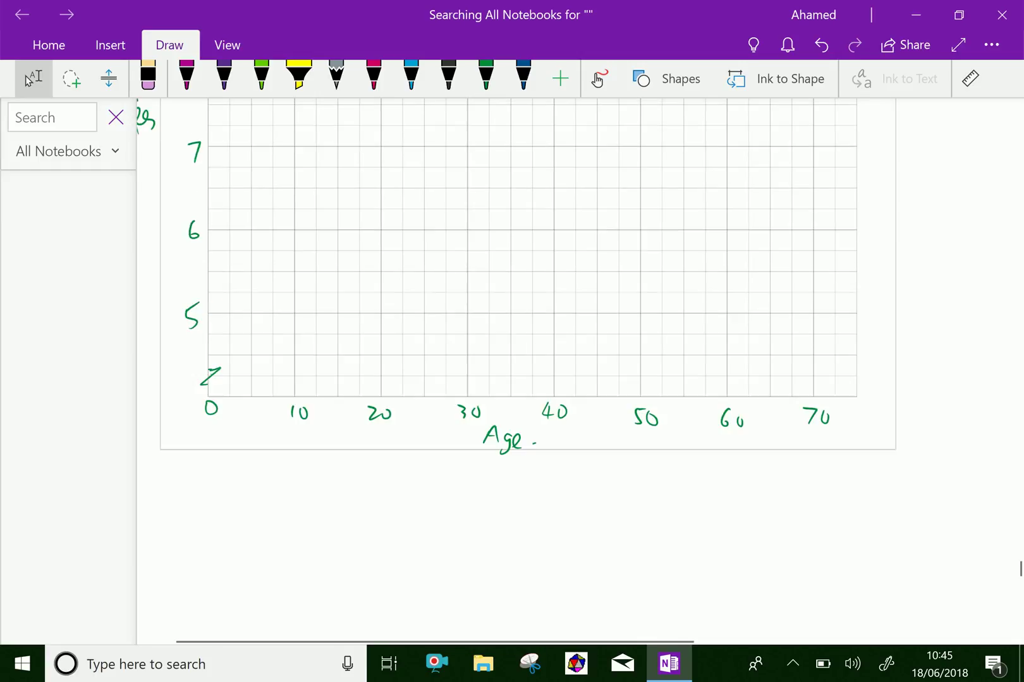
pyautogui.scroll(2, 516, 373)
pyautogui.hscroll(-1, 517, 373)
pyautogui.hscroll(1, 517, 373)
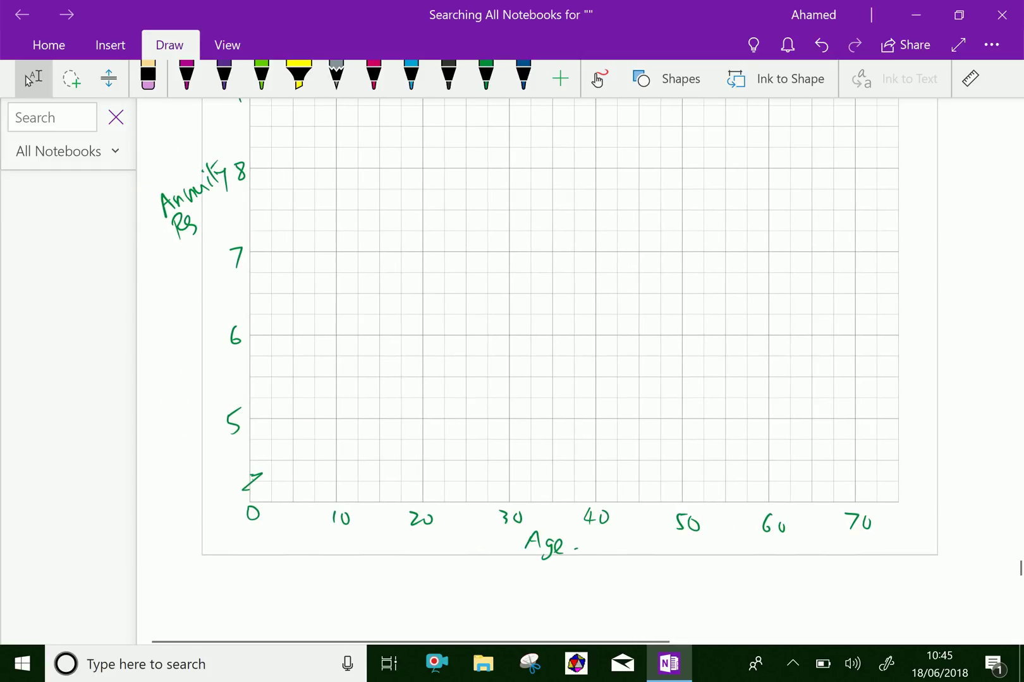
# Scroll up to recheck the table, then back down to the Age axis and lower values
pyautogui.scroll(5, 549, 373)
pyautogui.scroll(5, 550, 373)
pyautogui.scroll(2, 550, 373)
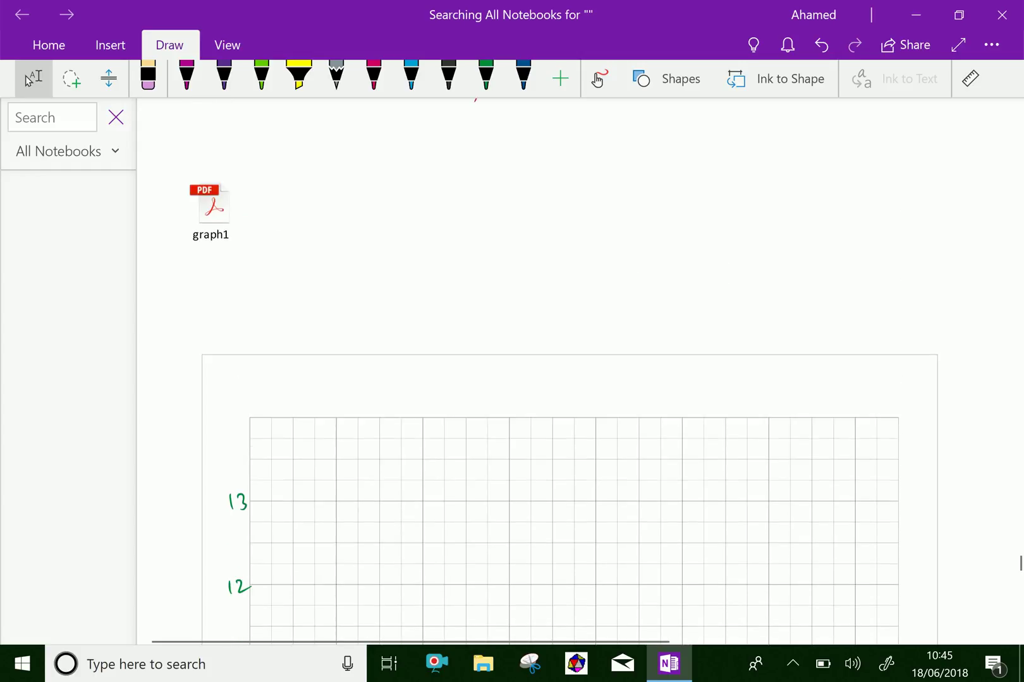
pyautogui.scroll(2, 550, 373)
pyautogui.scroll(2, 550, 373)
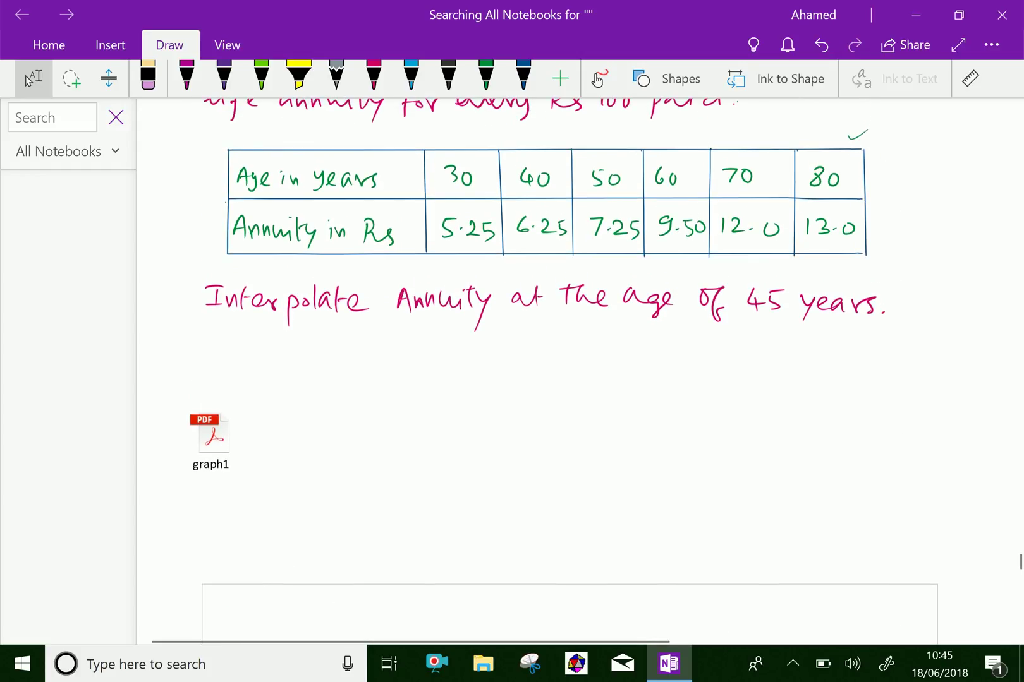
pyautogui.scroll(-7, 549, 373)
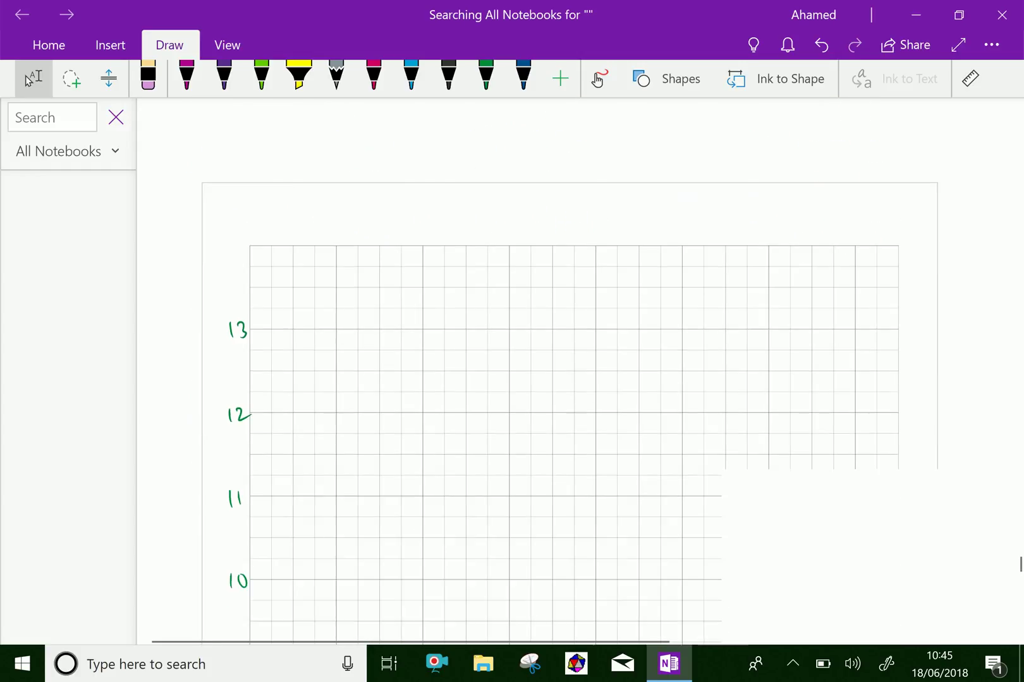
pyautogui.scroll(-4, 550, 372)
pyautogui.scroll(-3, 550, 372)
pyautogui.scroll(-6, 549, 372)
pyautogui.scroll(-2, 549, 373)
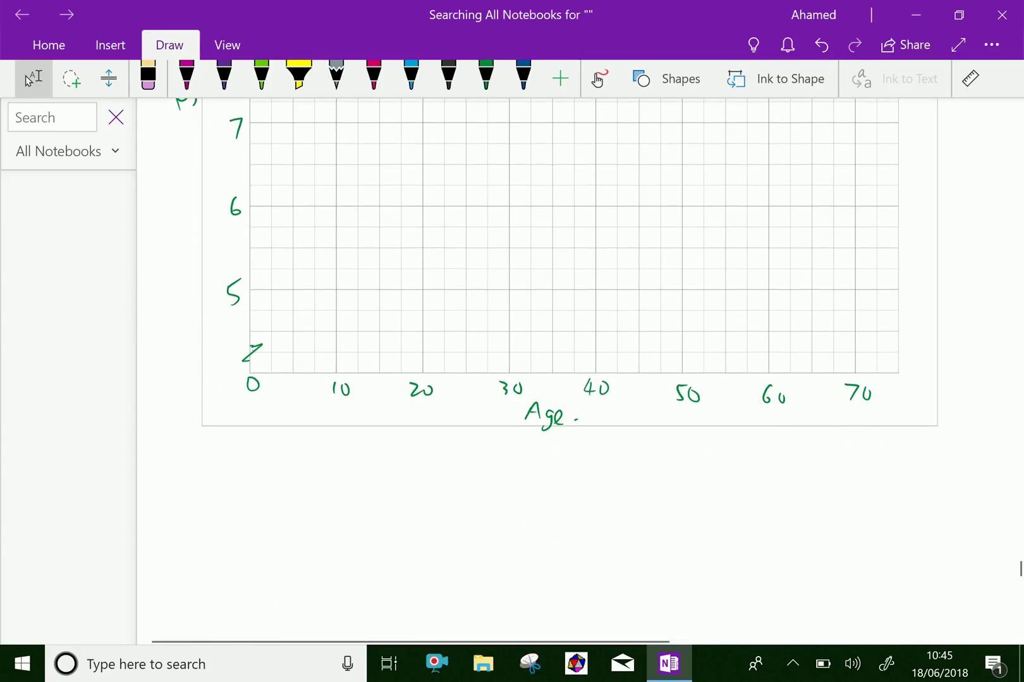
pyautogui.click(485, 75)
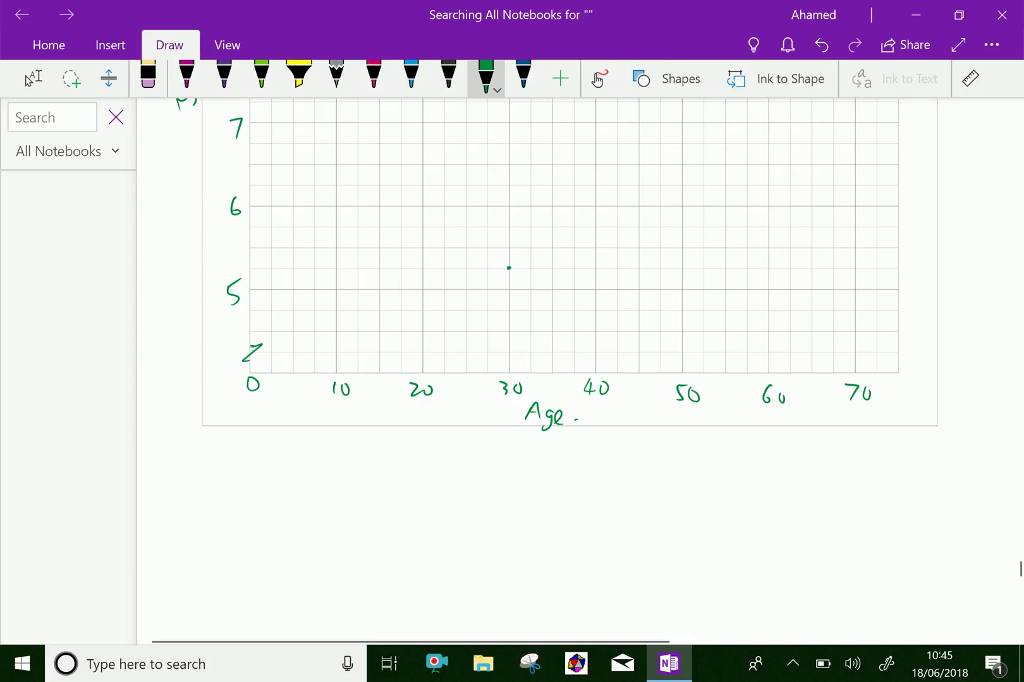
# Scroll between the table and graph, then select the graph grid image
pyautogui.scroll(2, 549, 373)
pyautogui.scroll(8, 550, 373)
pyautogui.scroll(4, 550, 372)
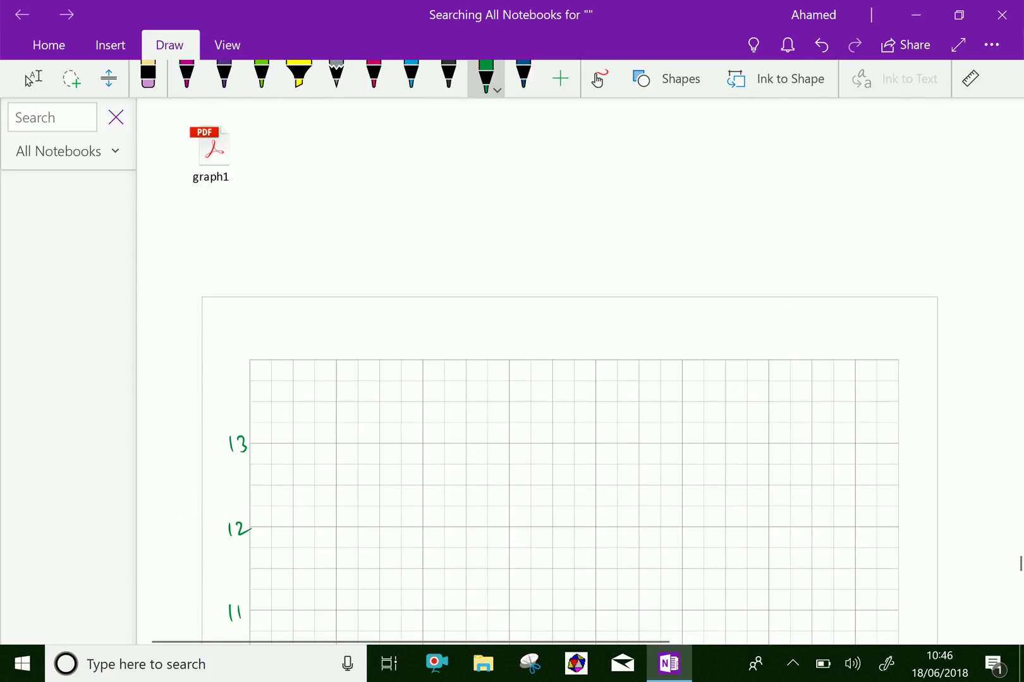
pyautogui.scroll(2, 550, 373)
pyautogui.scroll(2, 549, 373)
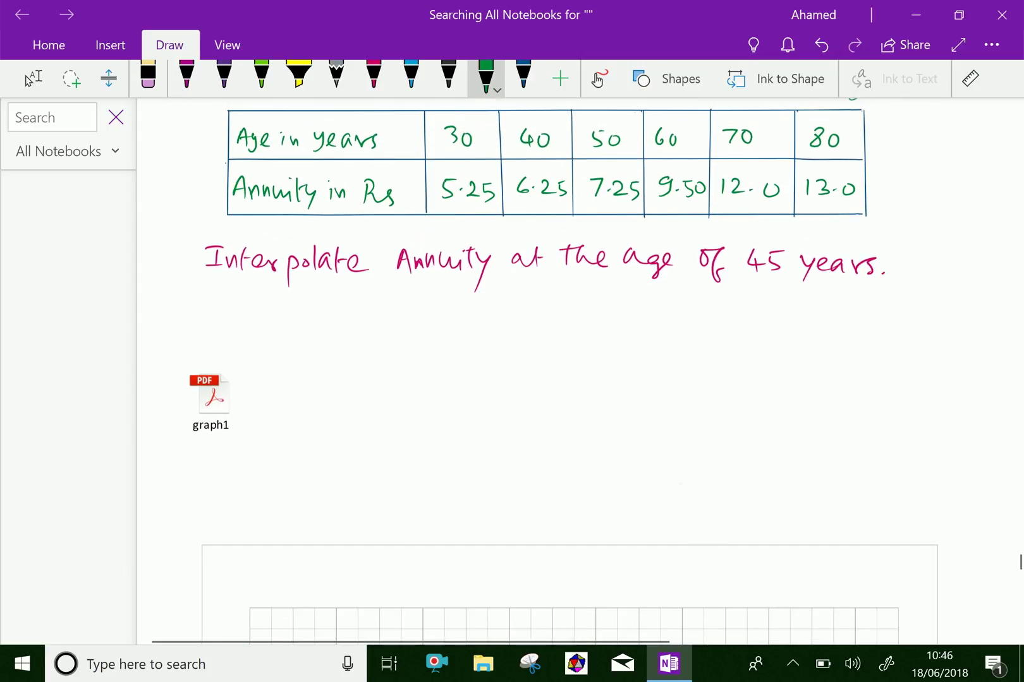
pyautogui.scroll(-2, 680, 484)
pyautogui.scroll(-5, 680, 483)
pyautogui.scroll(-4, 680, 484)
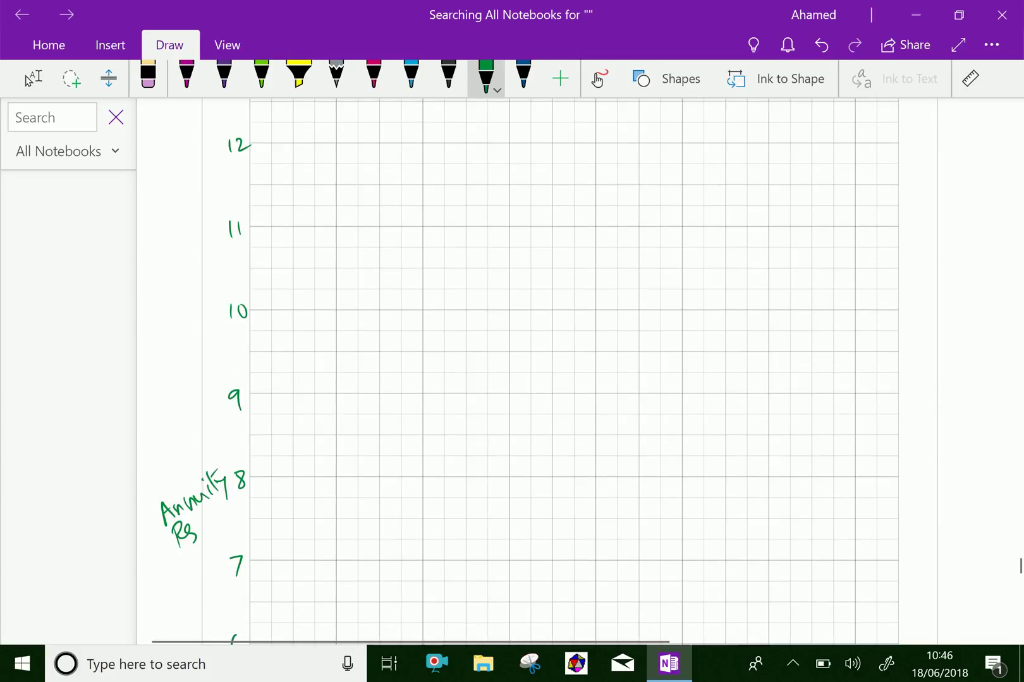
pyautogui.scroll(-6, 550, 373)
pyautogui.click(33, 78)
pyautogui.click(550, 372)
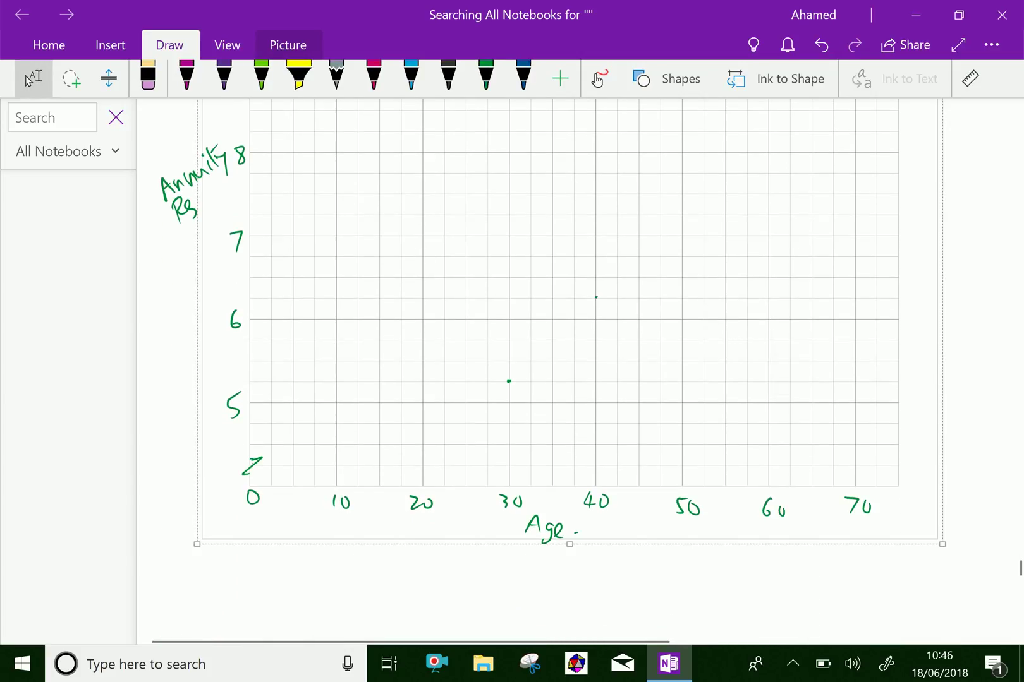
# With green ink active, scroll back up to the annuity data table
pyautogui.click(485, 76)
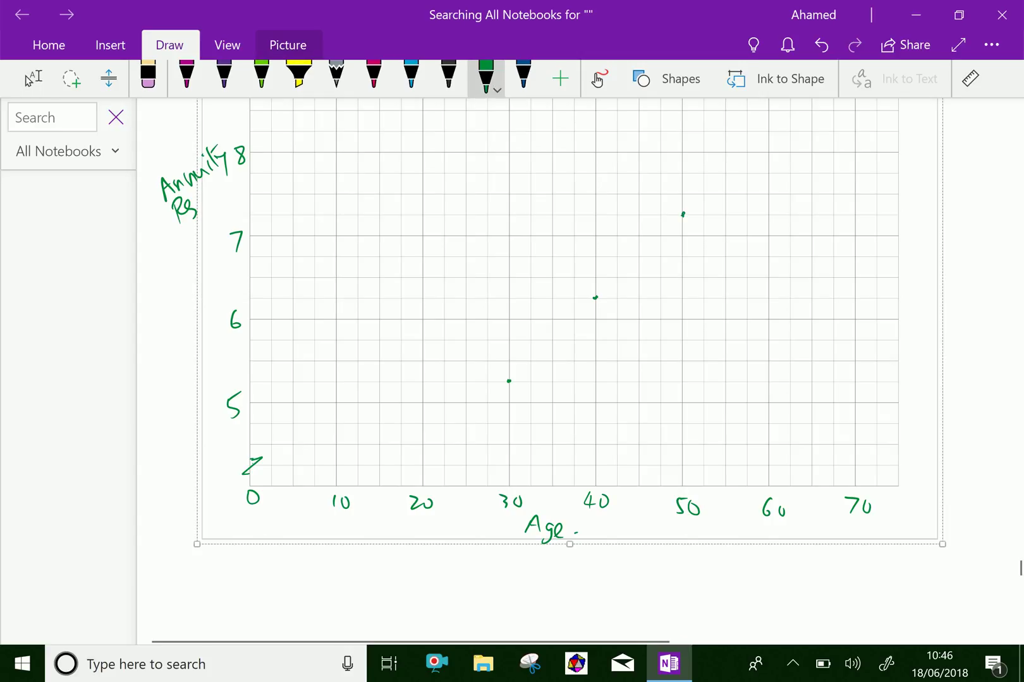
pyautogui.scroll(2, 569, 373)
pyautogui.scroll(4, 568, 373)
pyautogui.scroll(4, 568, 372)
pyautogui.scroll(2, 568, 373)
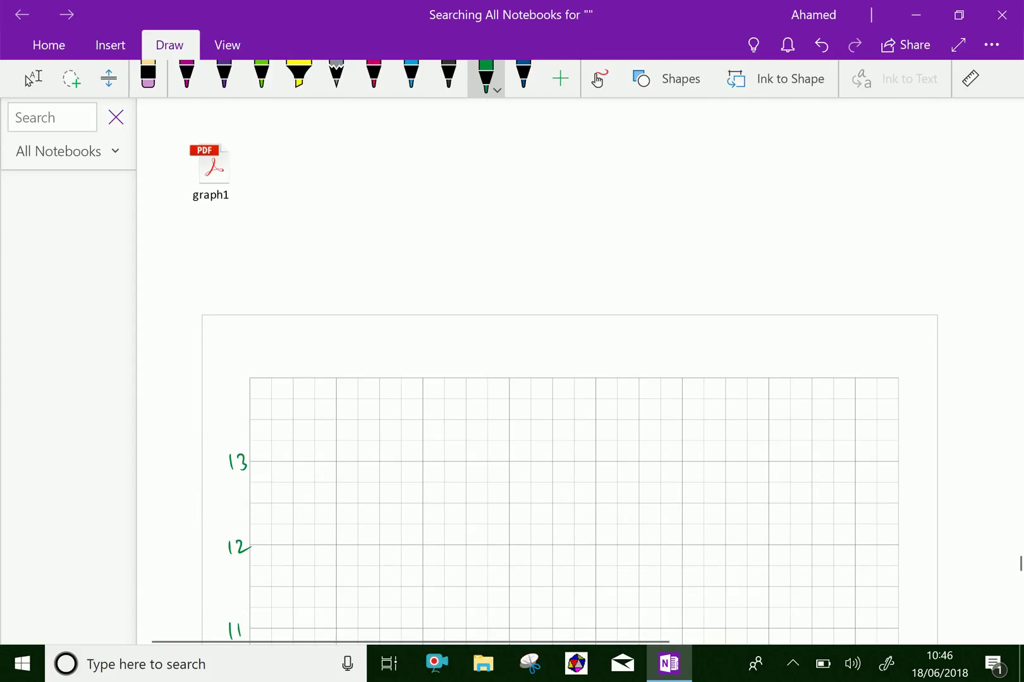
pyautogui.scroll(3, 569, 373)
pyautogui.scroll(3, 569, 373)
pyautogui.scroll(1, 568, 373)
# Scroll down from the table to the graph grid
pyautogui.click(34, 77)
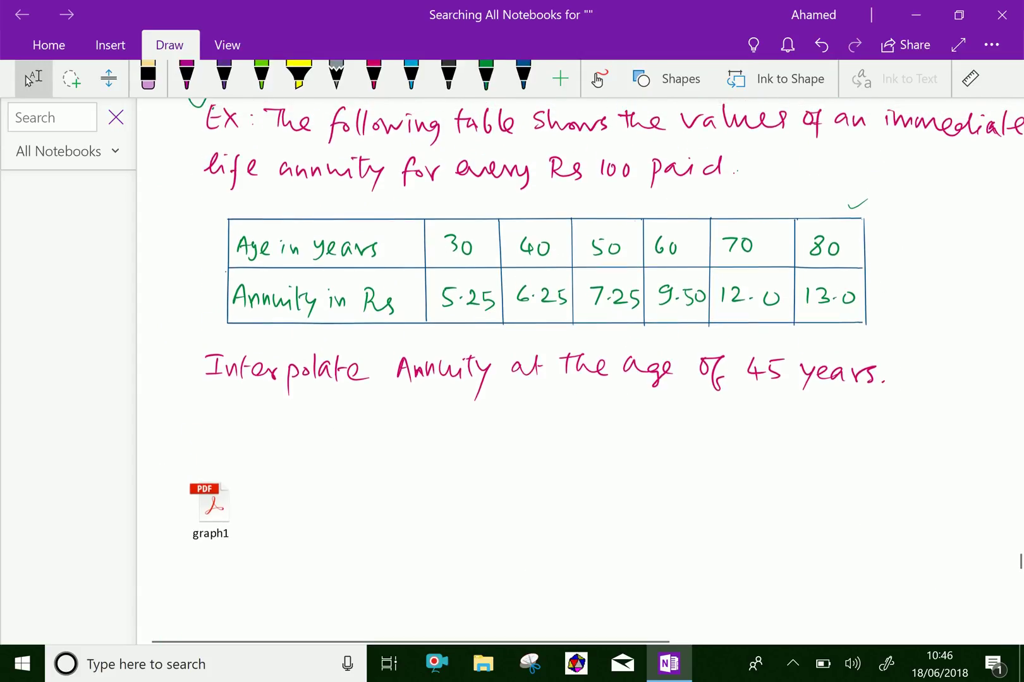
pyautogui.scroll(-1, 569, 373)
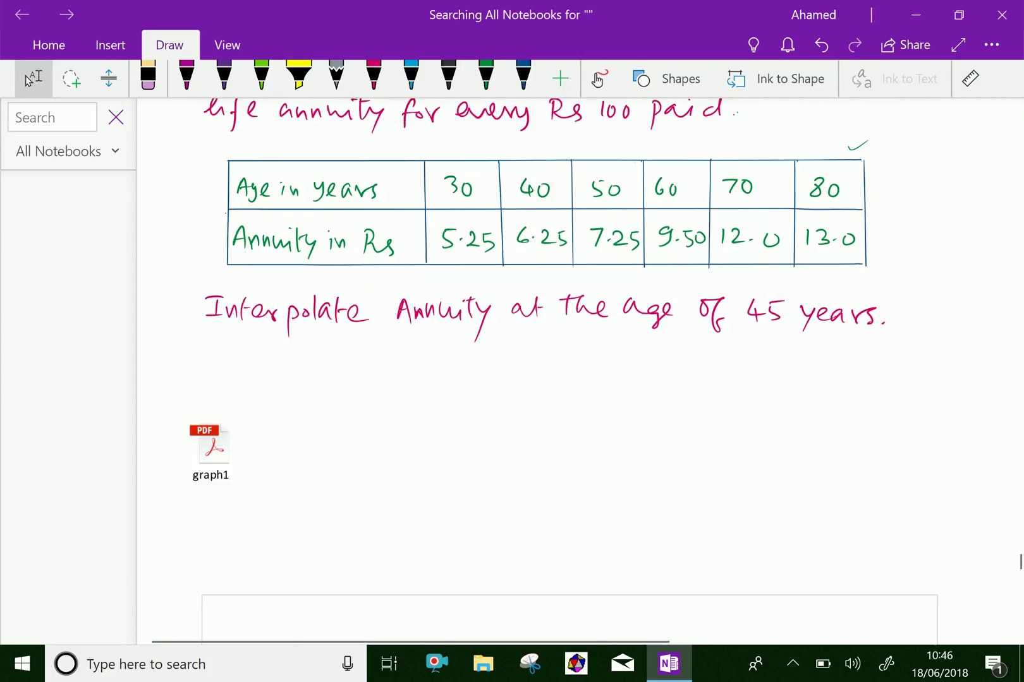
pyautogui.scroll(-2, 568, 373)
pyautogui.scroll(-4, 569, 373)
pyautogui.scroll(-4, 569, 373)
pyautogui.scroll(-2, 569, 373)
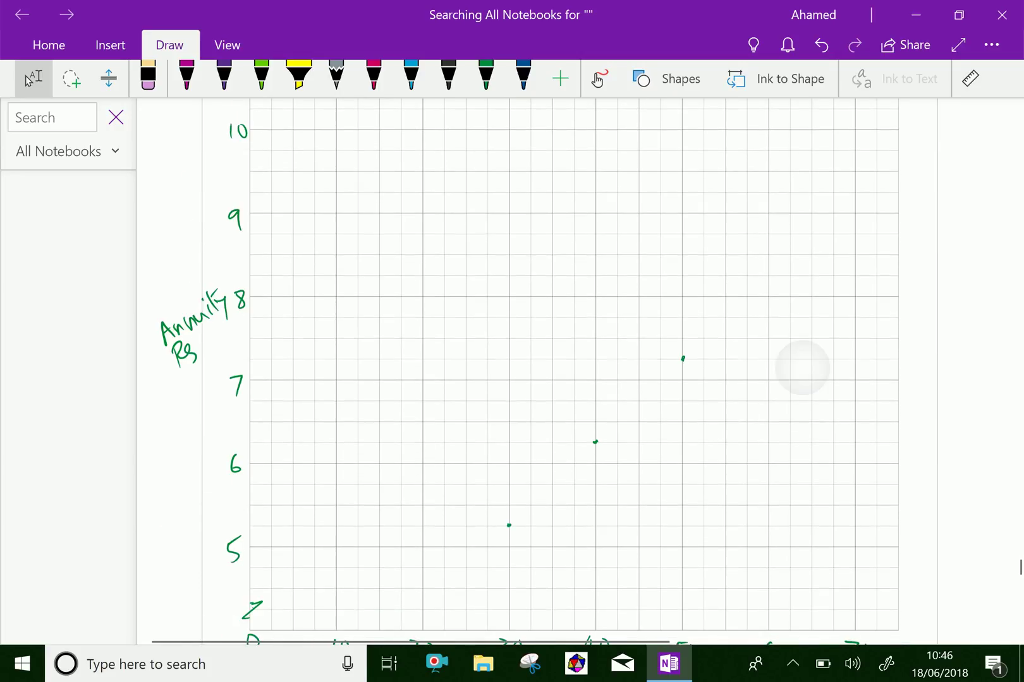
pyautogui.scroll(-3, 569, 373)
pyautogui.scroll(-1, 569, 373)
# Plot the age 60 annuity point at 9.50 with a green dot
pyautogui.scroll(3, 568, 373)
pyautogui.scroll(1, 568, 373)
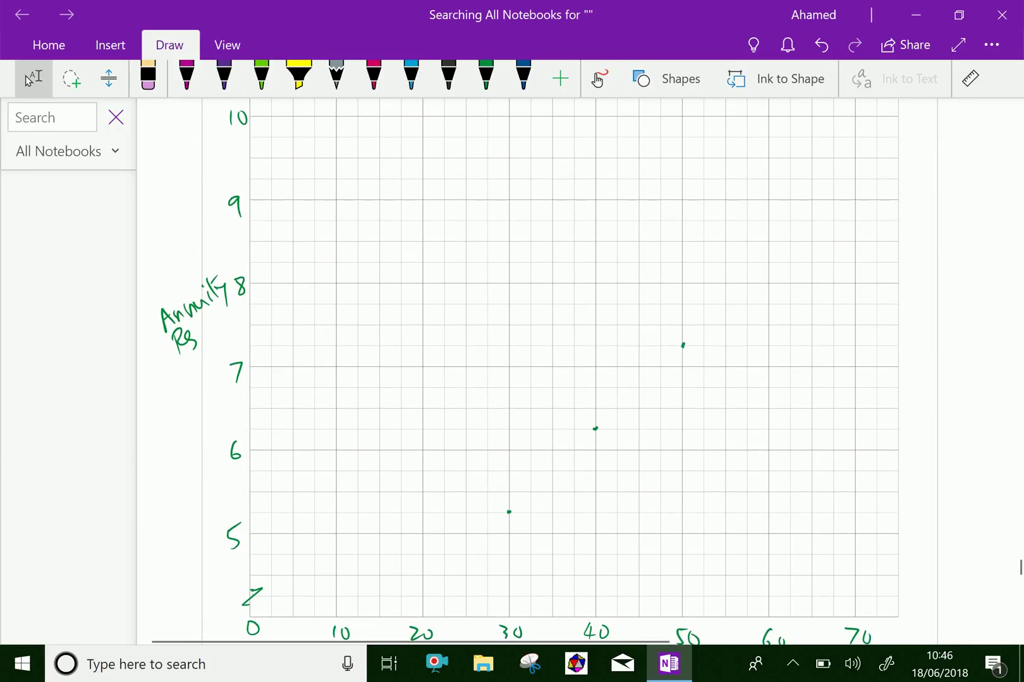
pyautogui.click(485, 76)
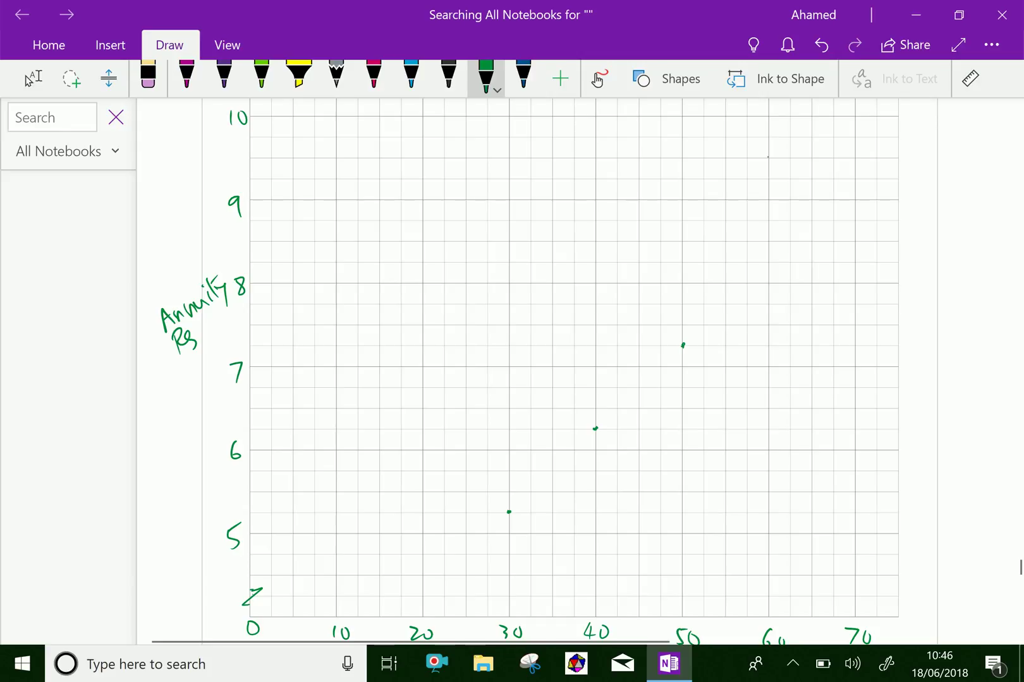
pyautogui.click(767, 158)
pyautogui.scroll(-2, 569, 373)
pyautogui.click(33, 78)
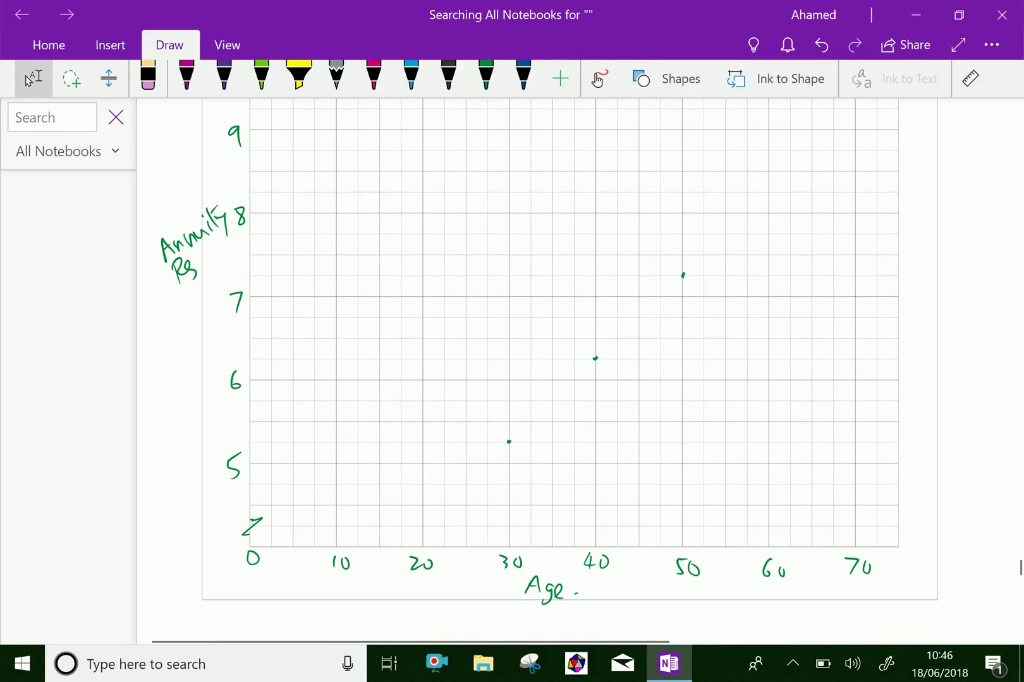
# Scroll back up to the annuity table and interpolation question
pyautogui.scroll(5, 569, 372)
pyautogui.scroll(4, 550, 373)
pyautogui.scroll(3, 550, 373)
pyautogui.scroll(2, 549, 373)
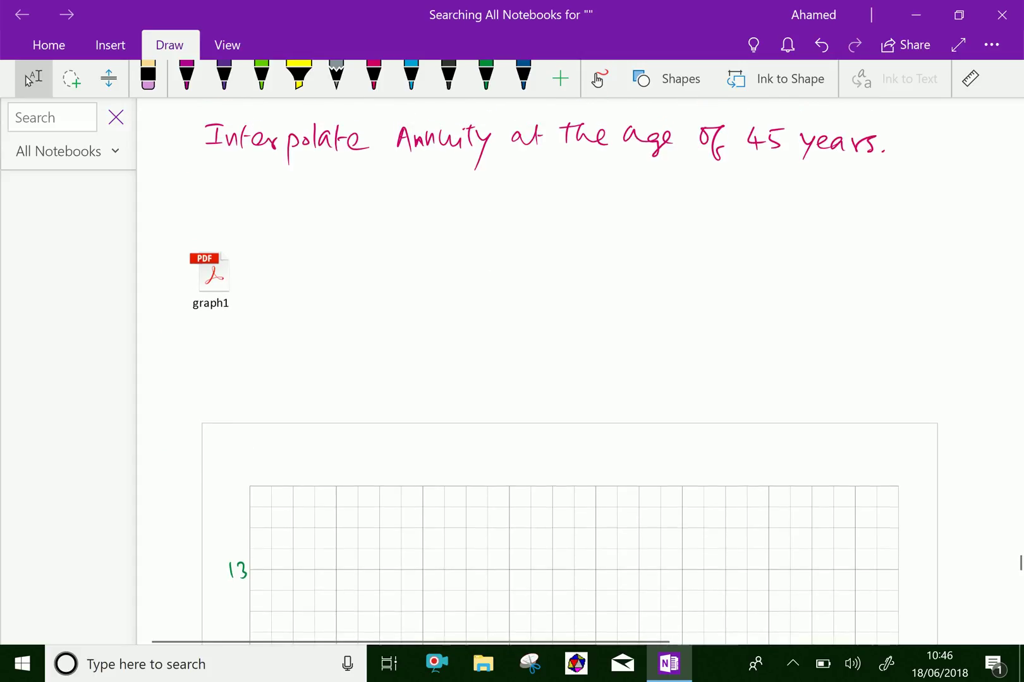
pyautogui.scroll(3, 549, 373)
pyautogui.scroll(3, 550, 373)
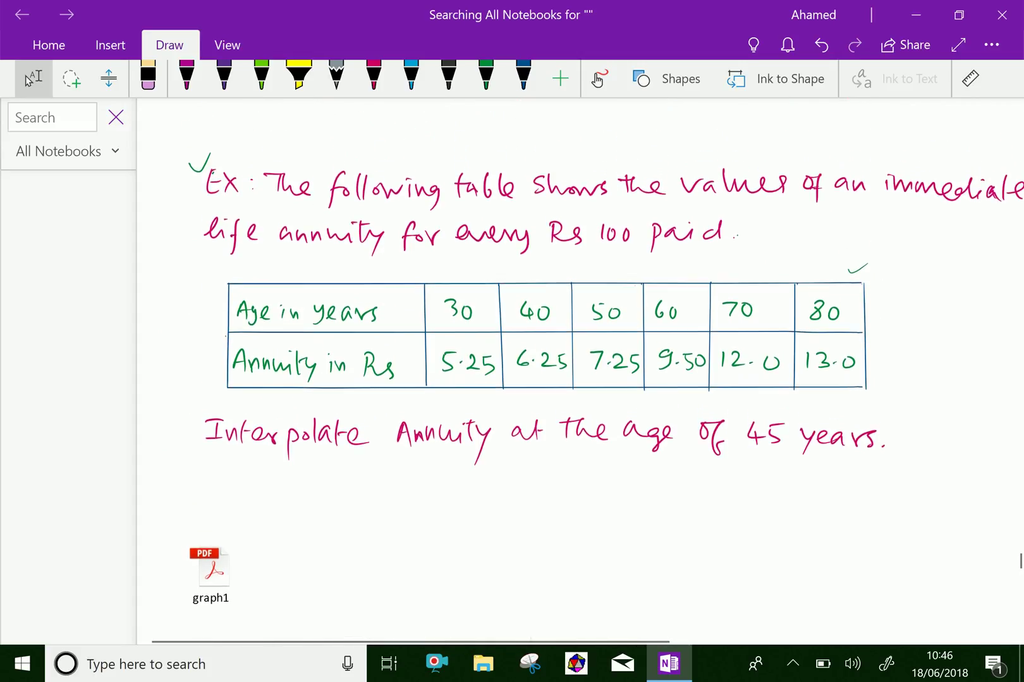
# Scroll down past the table to the graph grid
pyautogui.scroll(-4, 550, 373)
pyautogui.scroll(-10, 550, 373)
pyautogui.scroll(-7, 550, 373)
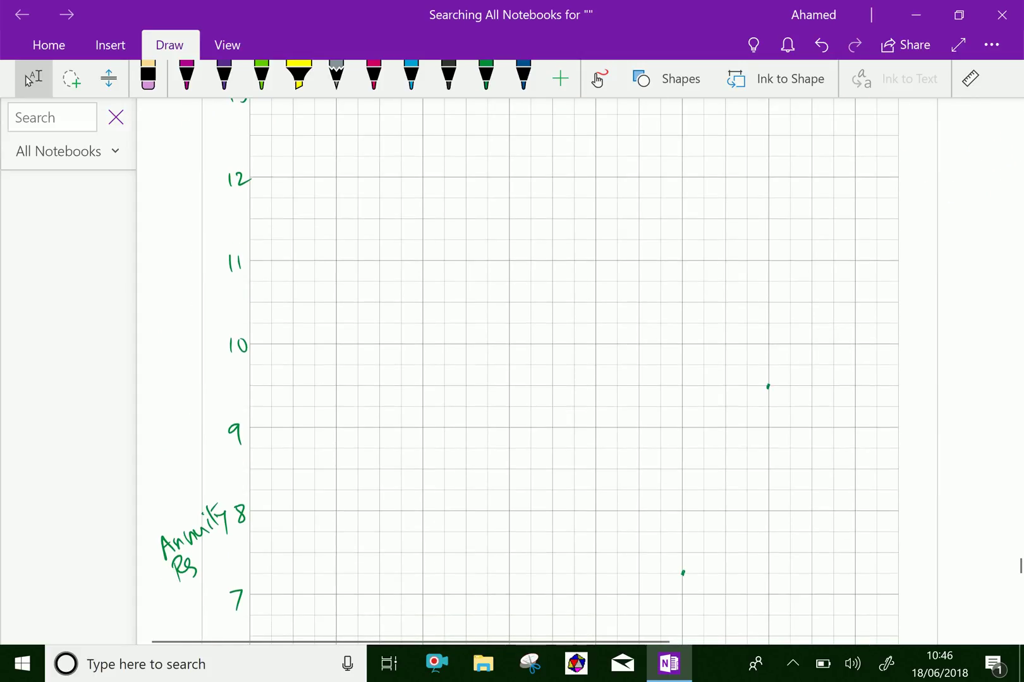
pyautogui.scroll(-2, 549, 373)
pyautogui.scroll(-4, 550, 372)
pyautogui.scroll(-2, 550, 373)
pyautogui.scroll(-6, 550, 373)
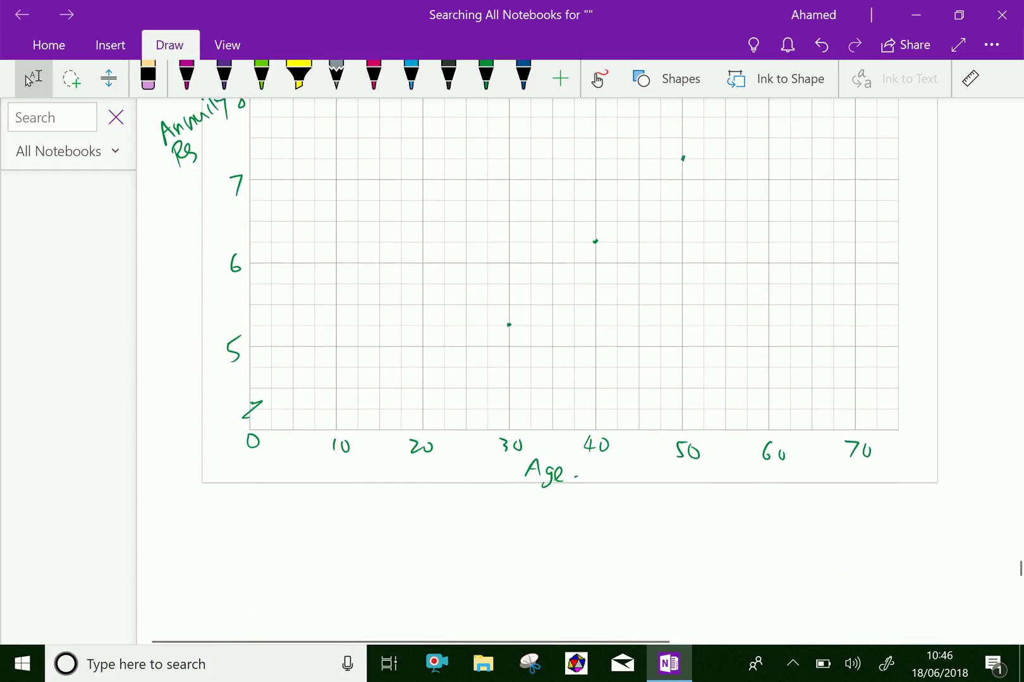
# Mark the age 70 point at annuity 12.0 with a green dot
pyautogui.scroll(3, 549, 372)
pyautogui.scroll(3, 549, 373)
pyautogui.scroll(5, 549, 373)
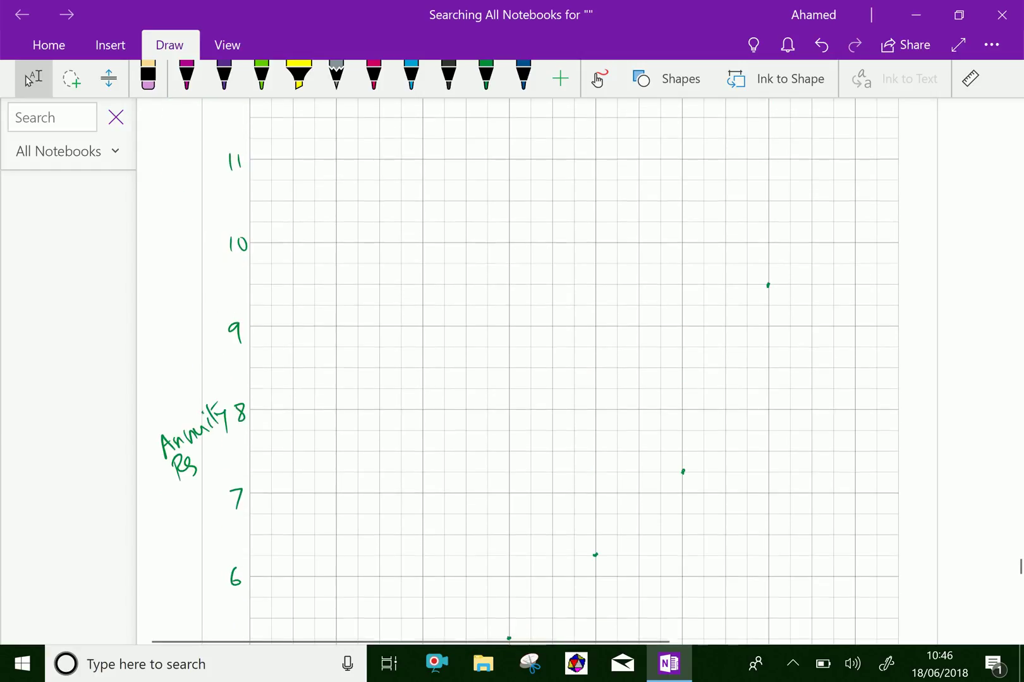
pyautogui.scroll(3, 550, 372)
pyautogui.scroll(1, 529, 373)
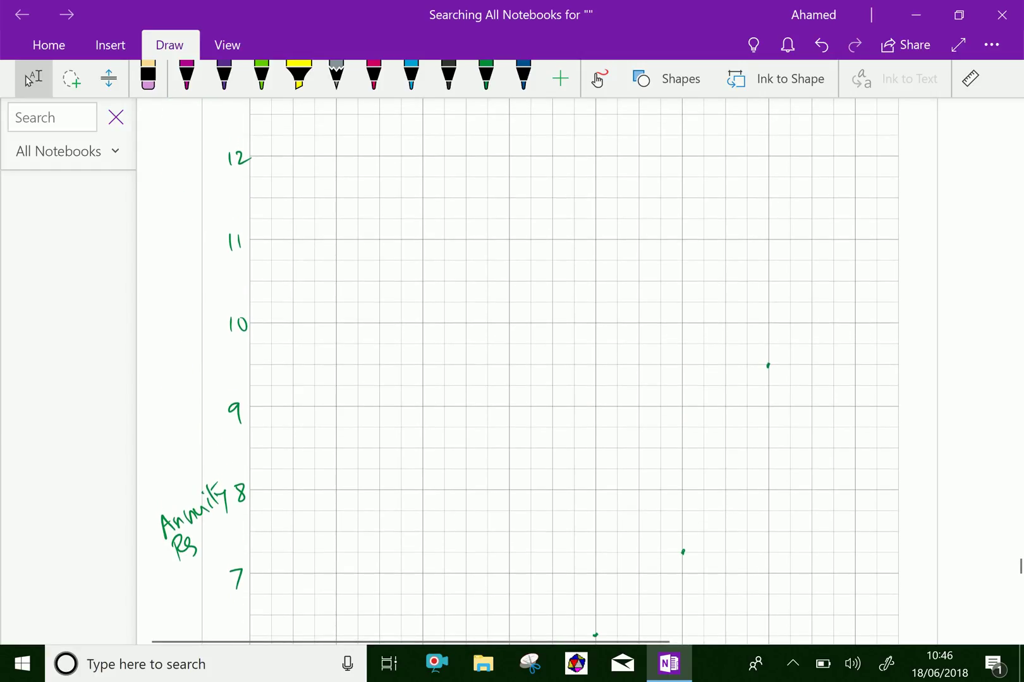
pyautogui.click(486, 75)
pyautogui.click(854, 157)
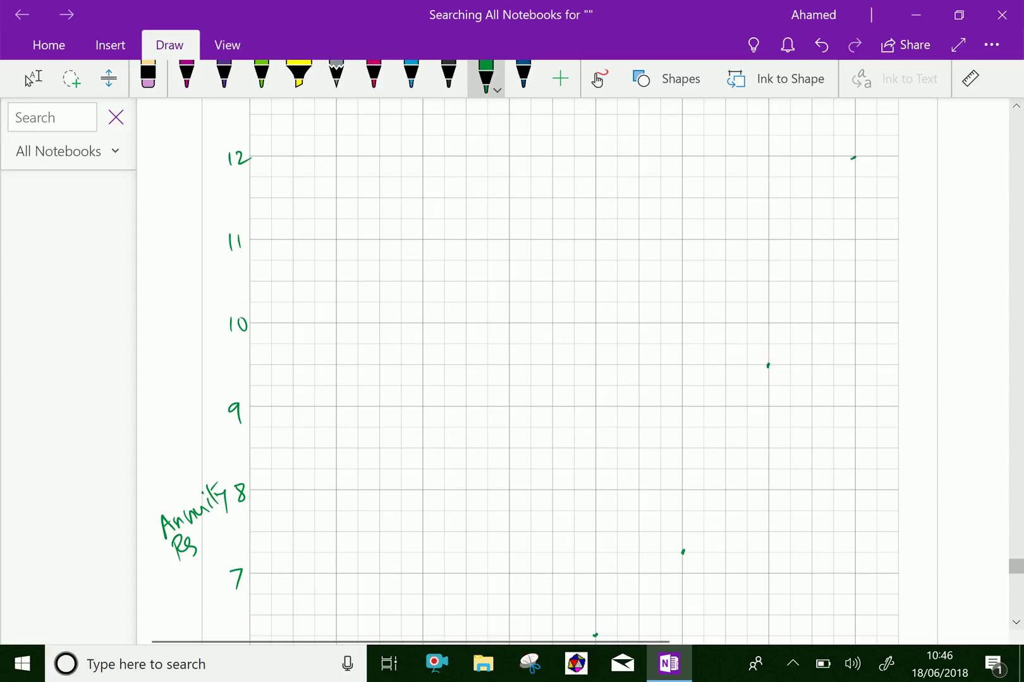
# Scroll down and up to check the newly plotted age 70 point
pyautogui.scroll(-3, 530, 373)
pyautogui.scroll(-1, 529, 373)
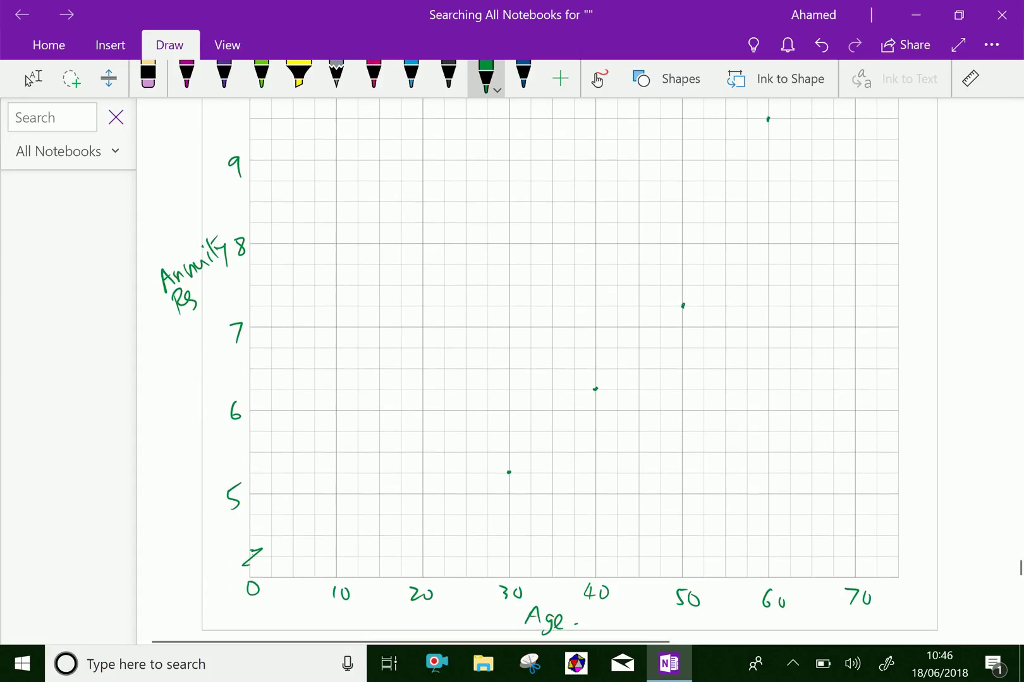
pyautogui.scroll(2, 529, 373)
pyautogui.scroll(4, 530, 372)
pyautogui.scroll(4, 530, 373)
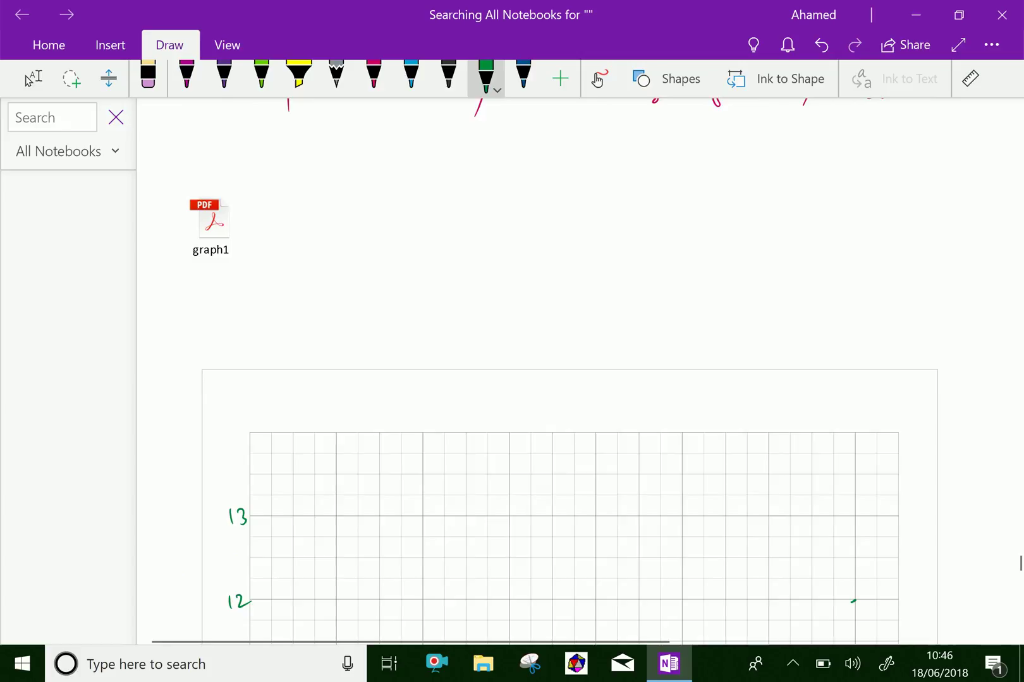
pyautogui.scroll(2, 529, 372)
pyautogui.scroll(2, 530, 373)
pyautogui.scroll(-7, 529, 373)
pyautogui.scroll(-4, 529, 373)
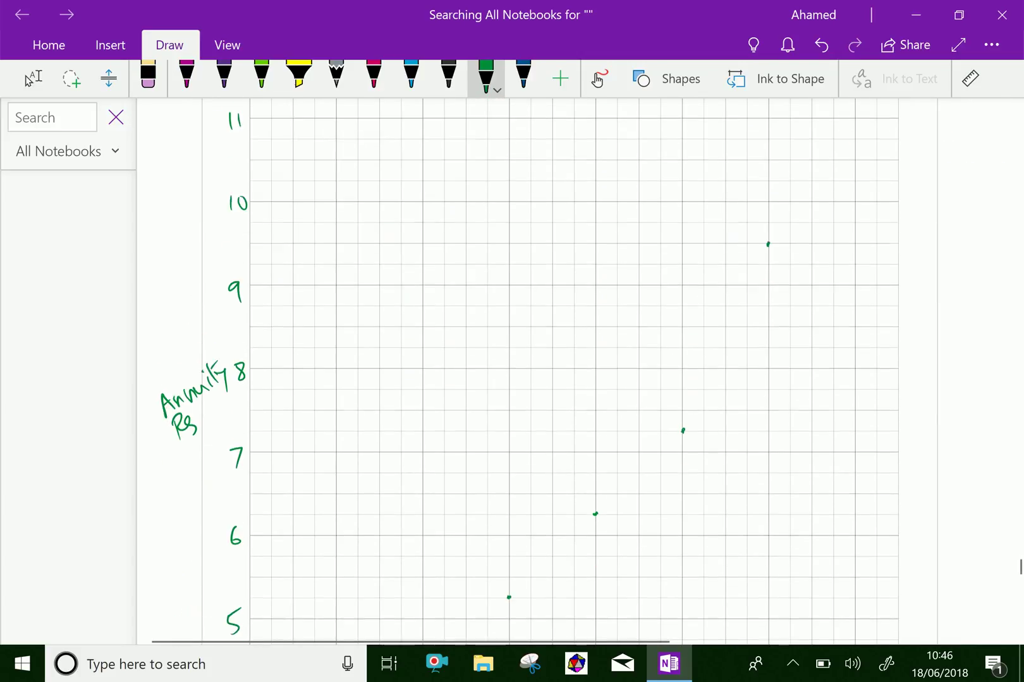
pyautogui.scroll(-1, 529, 372)
pyautogui.scroll(-2, 529, 373)
pyautogui.scroll(-1, 530, 373)
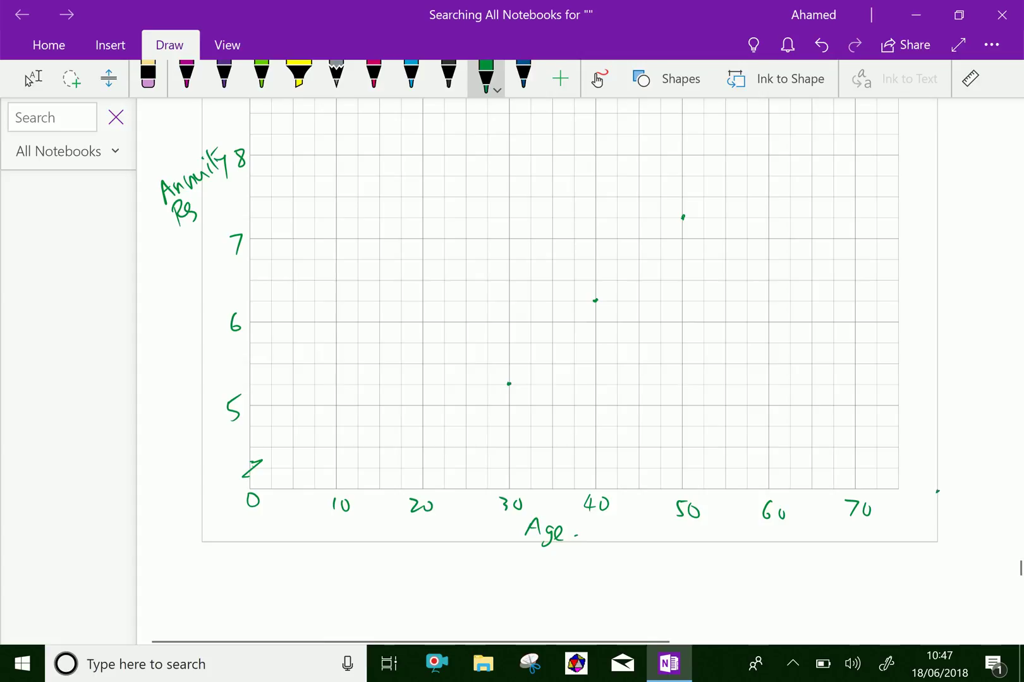
# Scroll back up toward the annuity table and reselect the green pen
pyautogui.click(33, 79)
pyautogui.scroll(3, 529, 373)
pyautogui.scroll(3, 530, 373)
pyautogui.scroll(2, 529, 373)
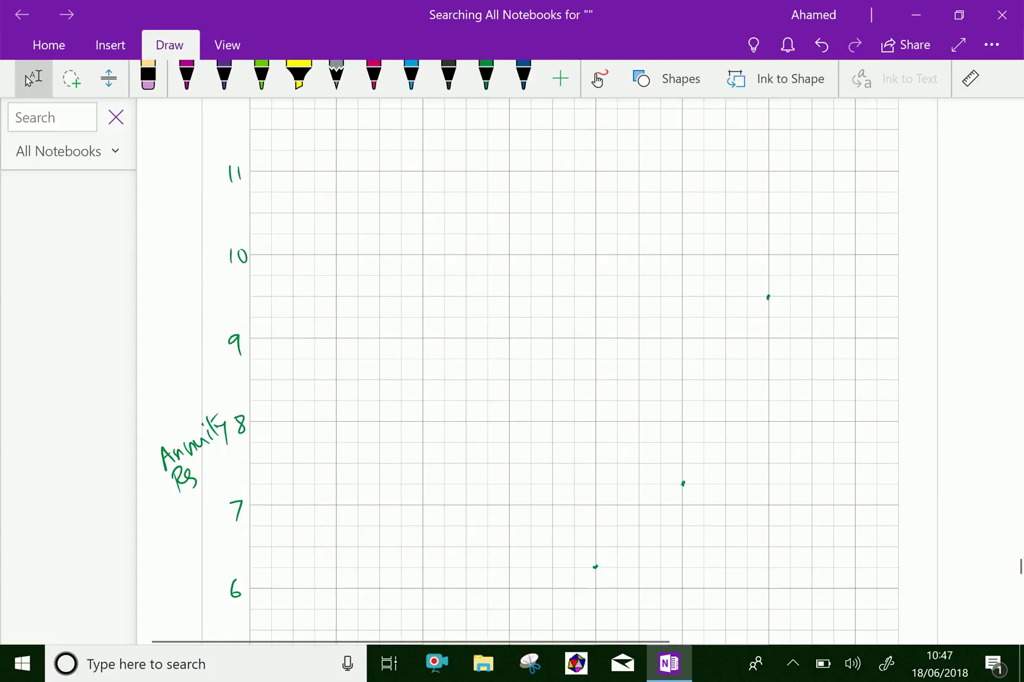
pyautogui.scroll(2, 530, 373)
pyautogui.scroll(2, 529, 373)
pyautogui.scroll(1, 530, 373)
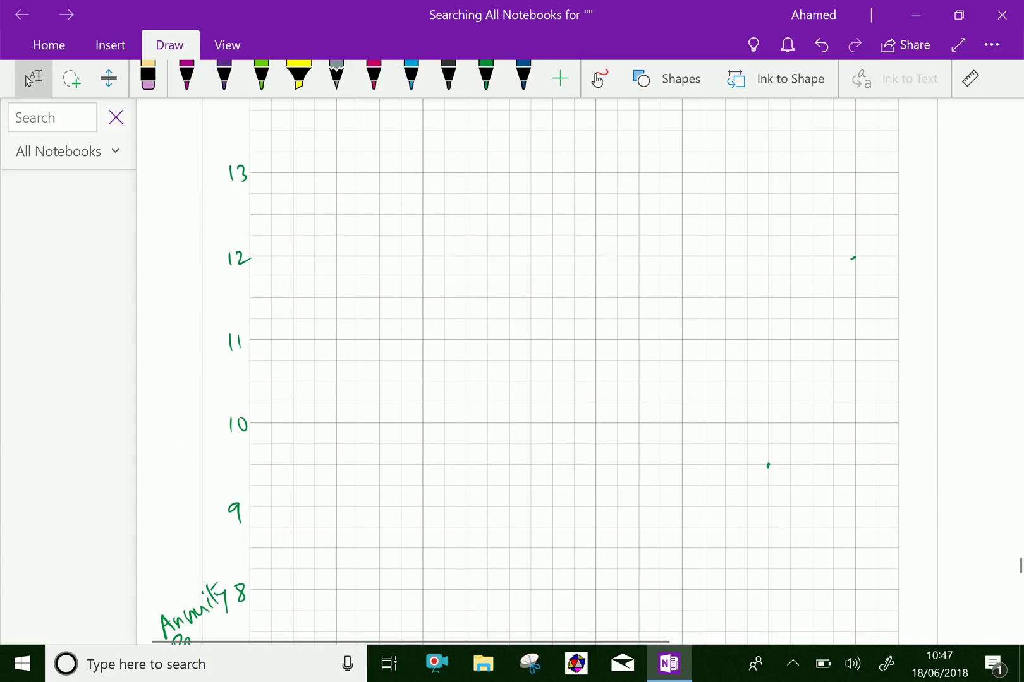
pyautogui.click(486, 76)
pyautogui.scroll(-1, 530, 373)
pyautogui.scroll(-5, 529, 372)
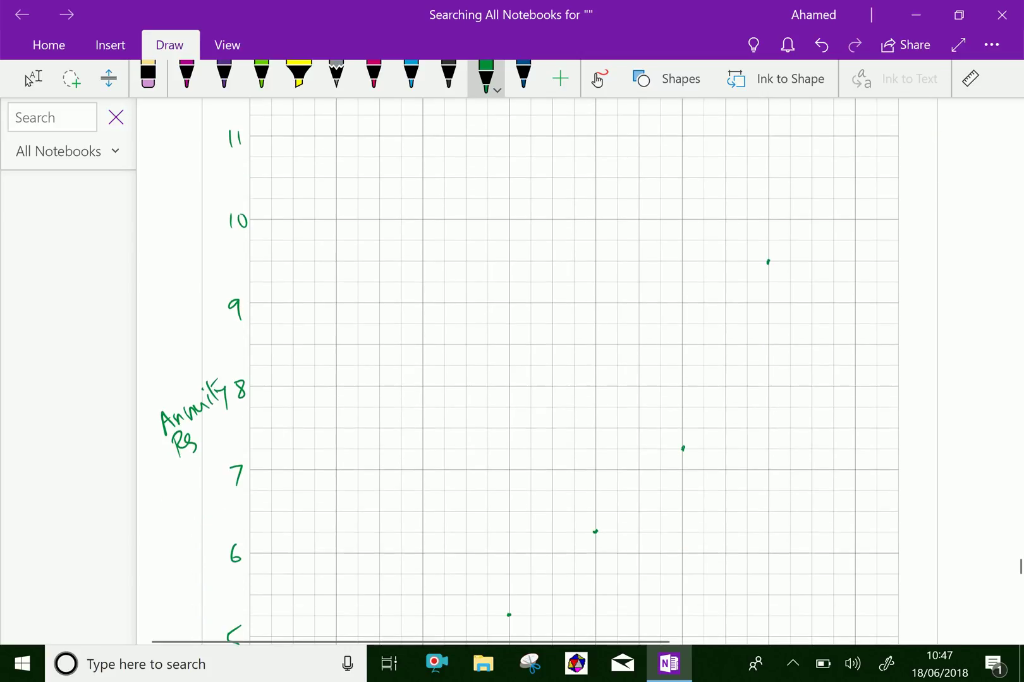
pyautogui.scroll(-1, 530, 373)
pyautogui.scroll(-1, 529, 373)
pyautogui.scroll(-2, 529, 373)
pyautogui.click(33, 79)
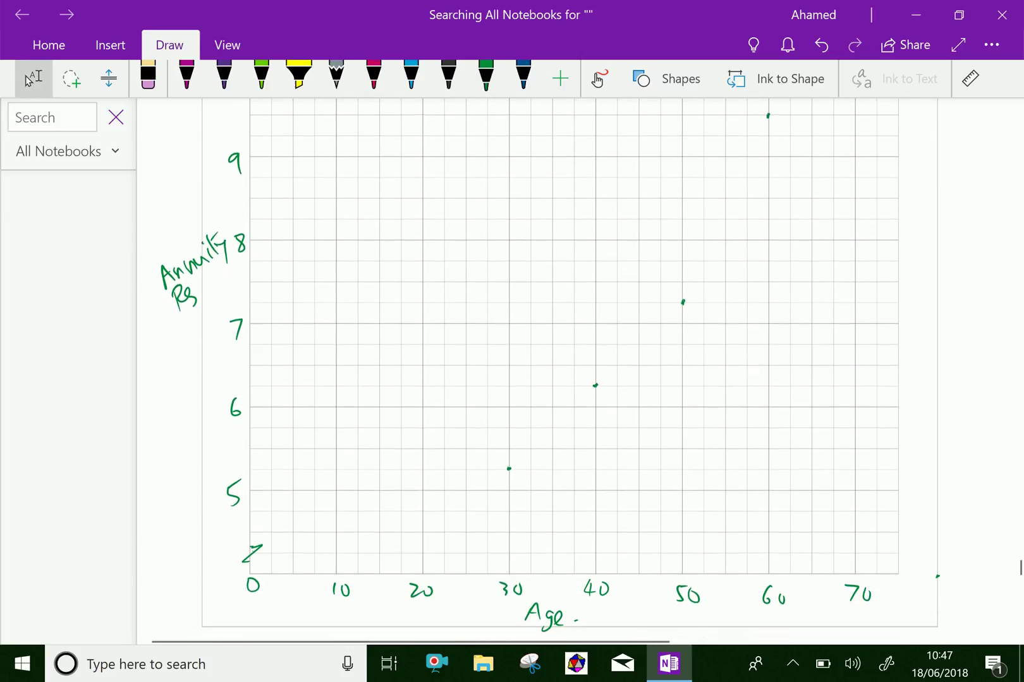
pyautogui.scroll(-1, 529, 372)
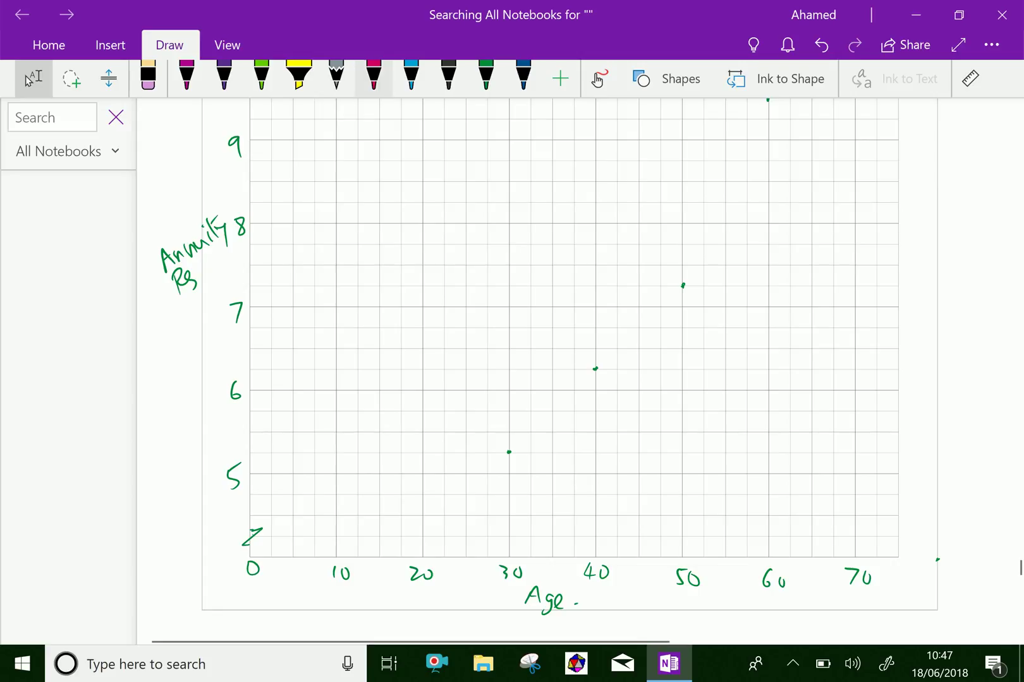
pyautogui.click(373, 75)
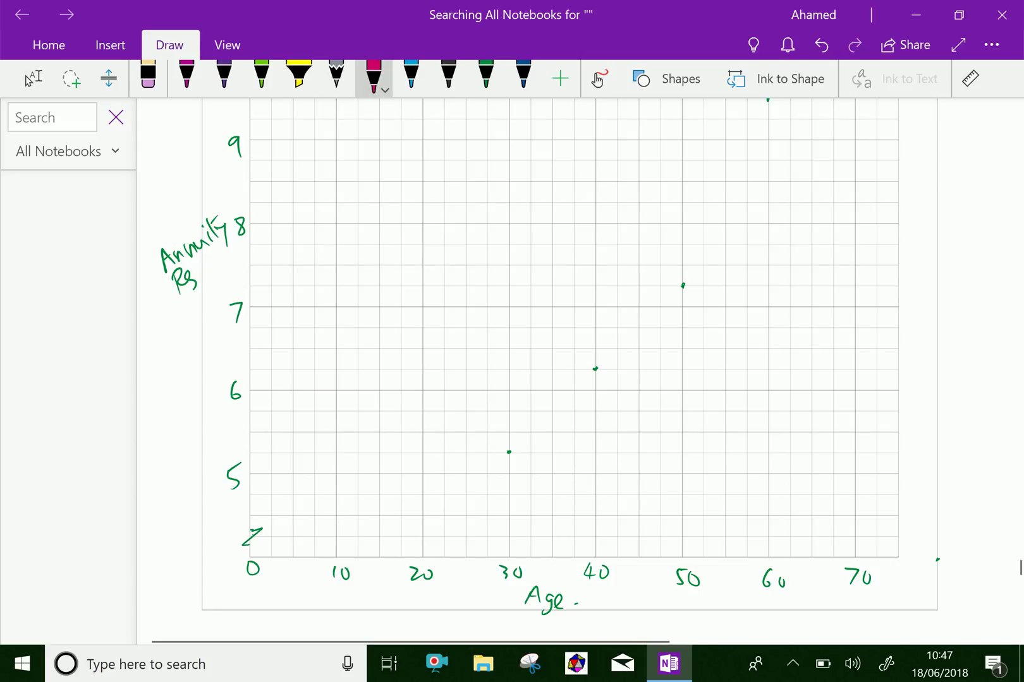
# Ink a pink curve through the points from age 30 up to the age 70 point
pyautogui.moveTo(509, 452); pyautogui.dragTo(682, 286)
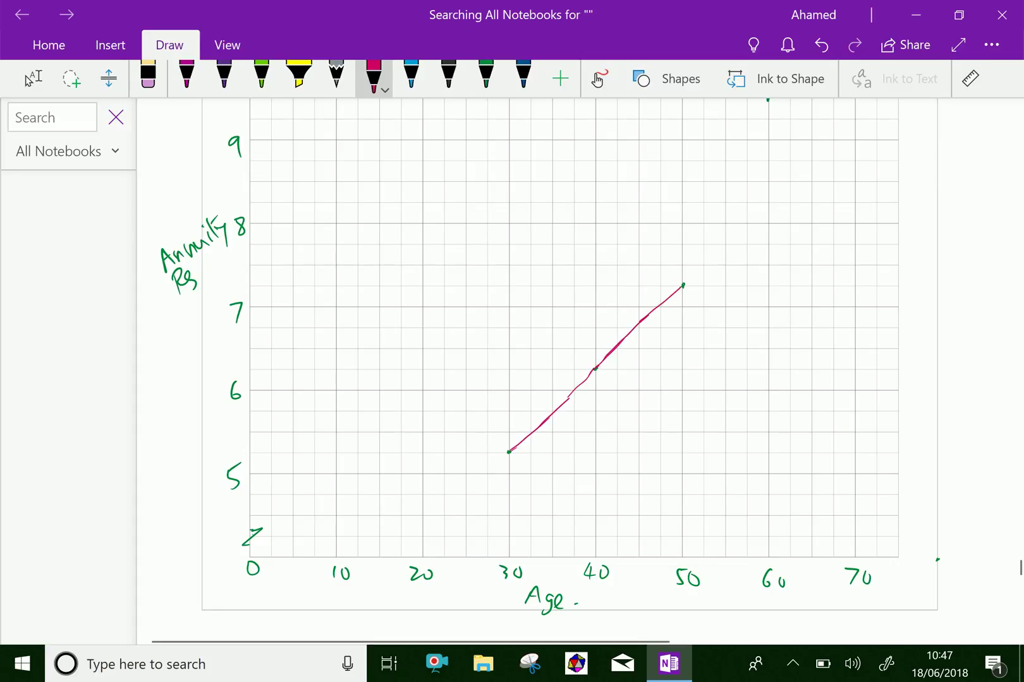
pyautogui.scroll(2, 505, 373)
pyautogui.hscroll(1, 505, 372)
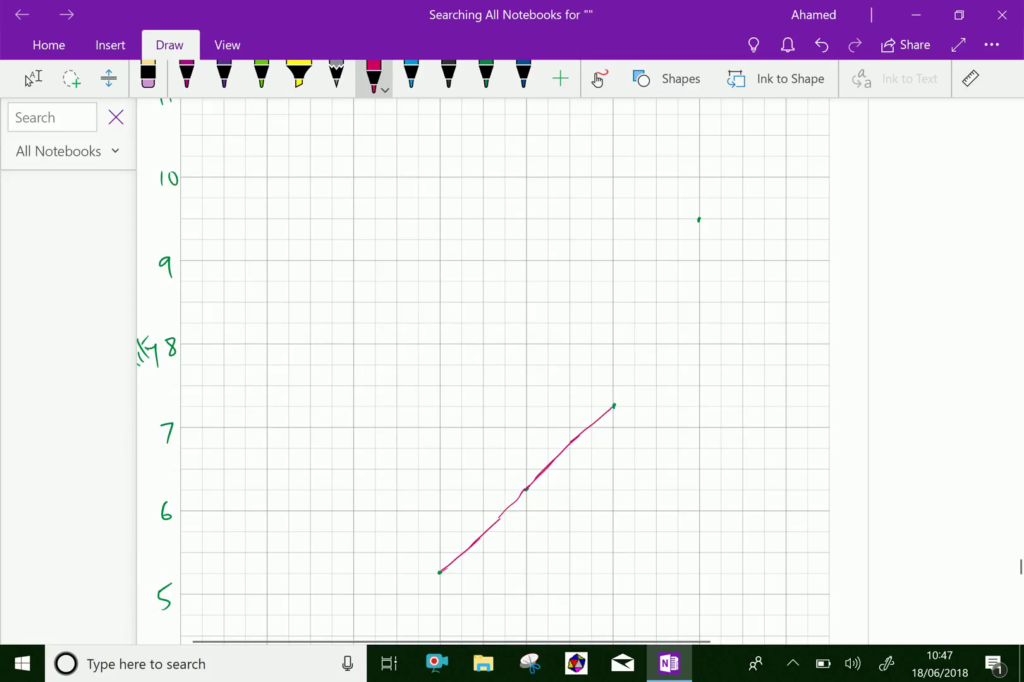
pyautogui.moveTo(610, 408)
pyautogui.mouseDown()
pyautogui.moveTo(671, 312)
pyautogui.moveTo(699, 220)
pyautogui.mouseUp()
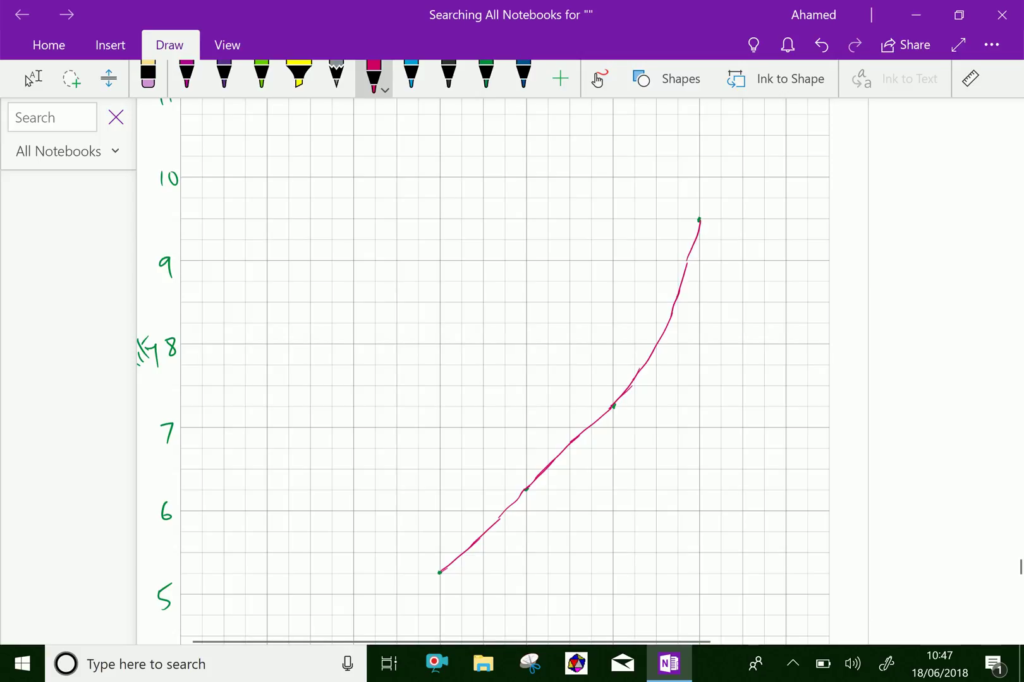
pyautogui.scroll(3, 481, 373)
pyautogui.click(33, 79)
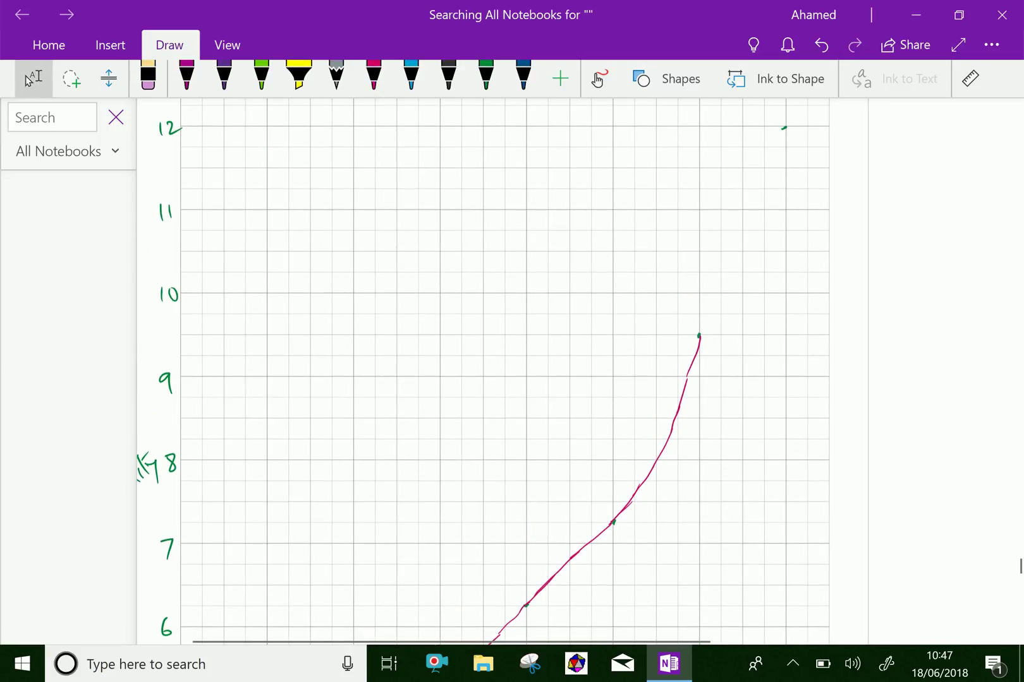
pyautogui.click(374, 76)
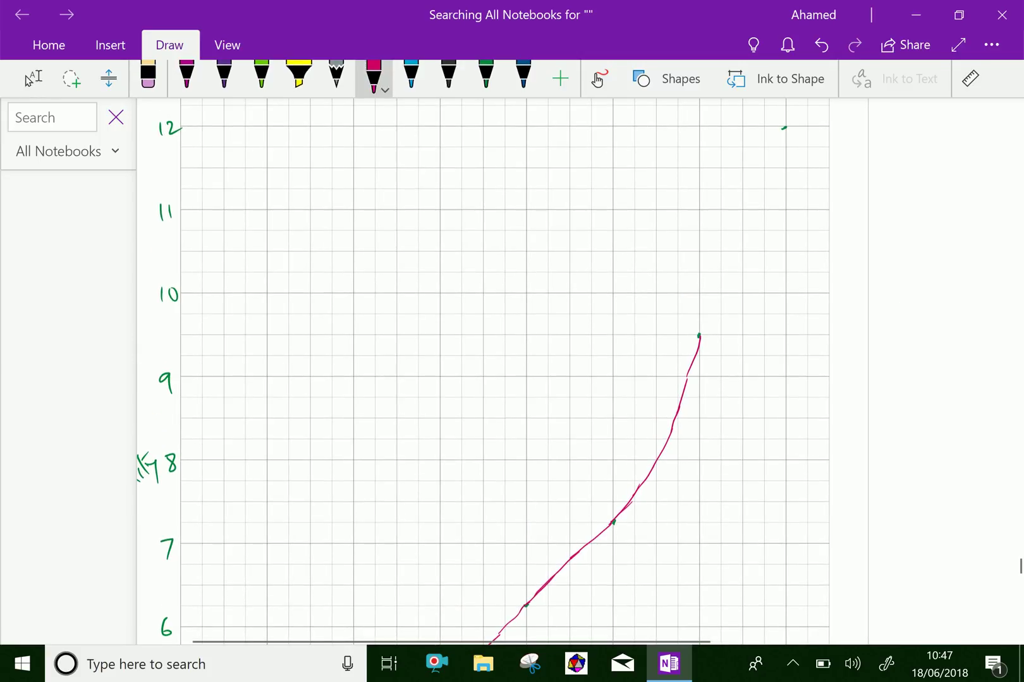
pyautogui.moveTo(699, 336); pyautogui.dragTo(787, 128)
pyautogui.scroll(3, 483, 372)
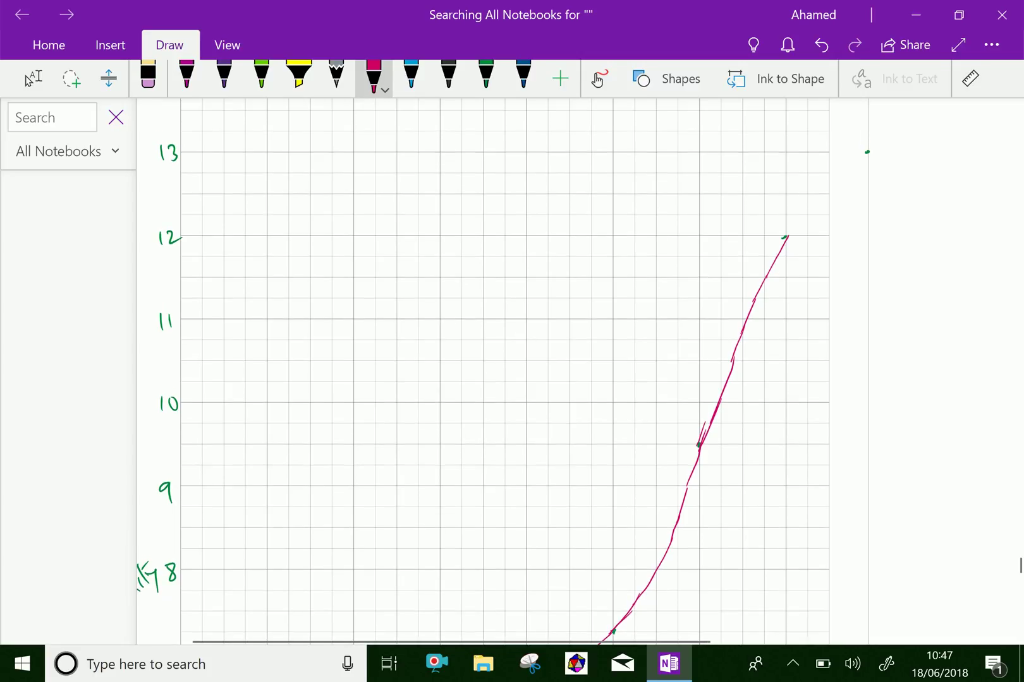
pyautogui.moveTo(787, 237)
pyautogui.mouseDown()
pyautogui.moveTo(829, 178)
pyautogui.moveTo(867, 151)
pyautogui.mouseUp()
# Erase the rough curve section between ages 50 and 60 and redraw it smoothly
pyautogui.scroll(-5, 483, 373)
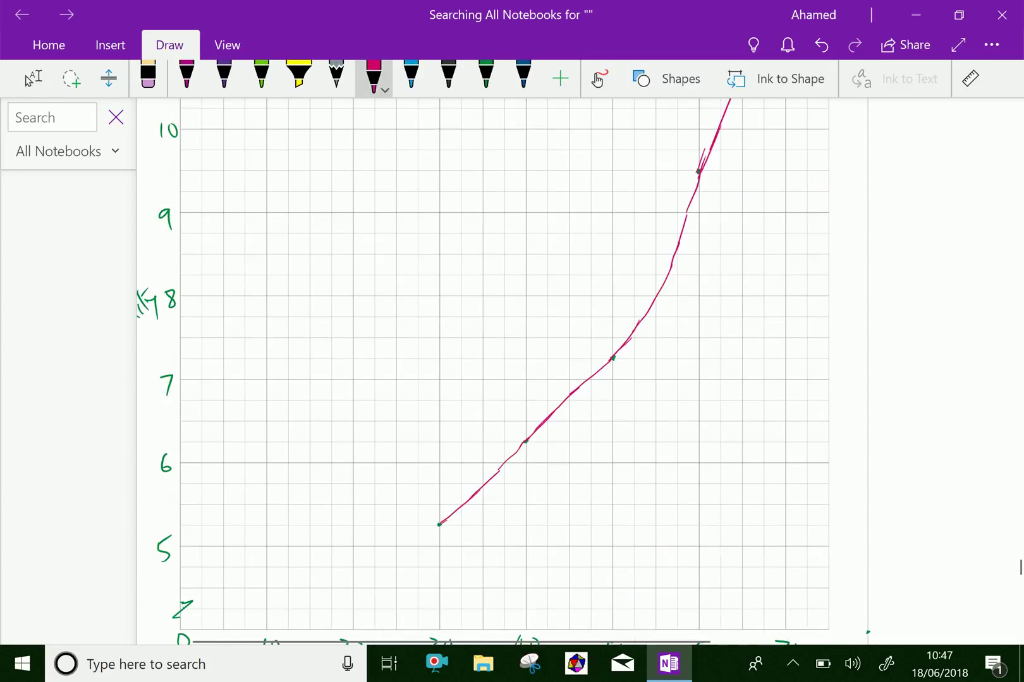
pyautogui.scroll(-2, 483, 372)
pyautogui.click(33, 78)
pyautogui.scroll(2, 483, 373)
pyautogui.scroll(1, 483, 373)
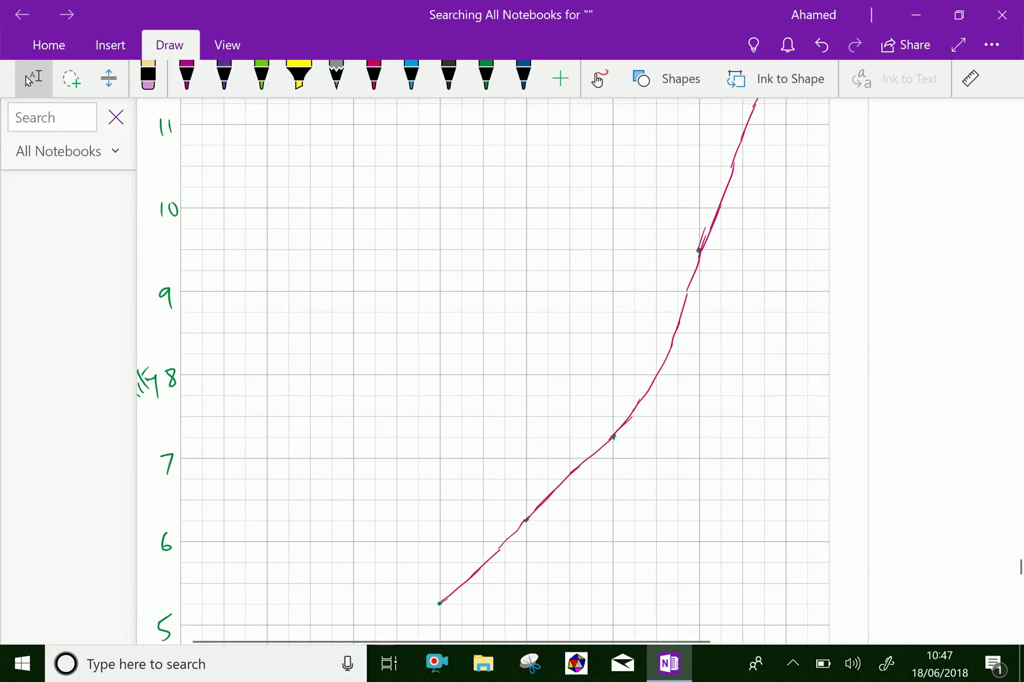
pyautogui.moveTo(637, 403)
pyautogui.mouseDown()
pyautogui.moveTo(671, 348)
pyautogui.moveTo(699, 254)
pyautogui.mouseUp()
pyautogui.moveTo(639, 400); pyautogui.dragTo(614, 436)
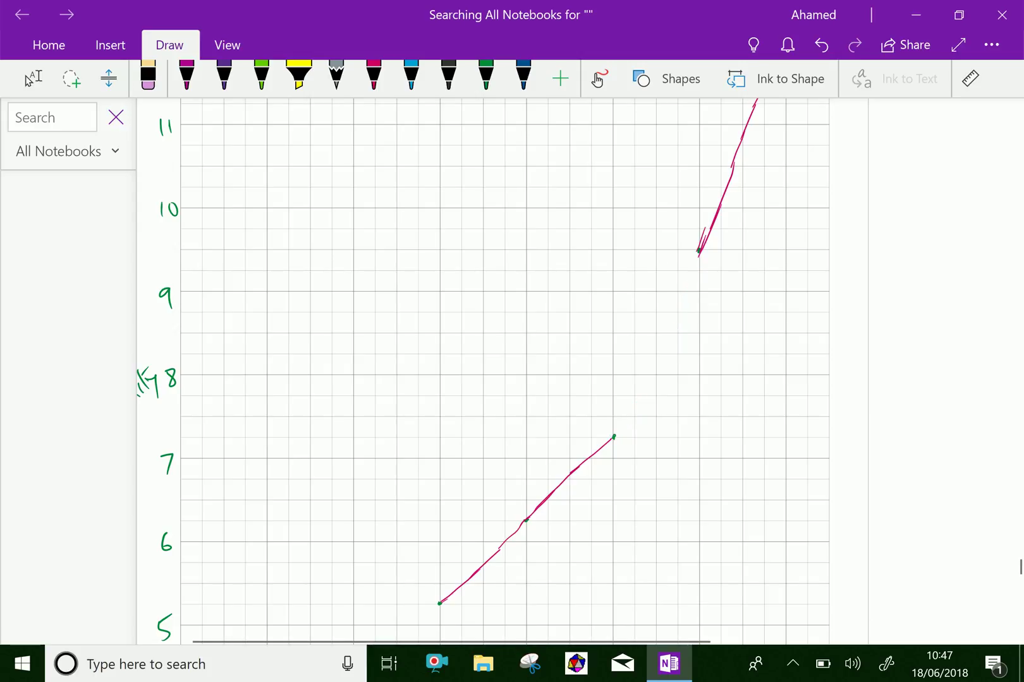
pyautogui.click(373, 76)
pyautogui.moveTo(614, 436)
pyautogui.mouseDown()
pyautogui.moveTo(644, 392)
pyautogui.moveTo(698, 253)
pyautogui.mouseUp()
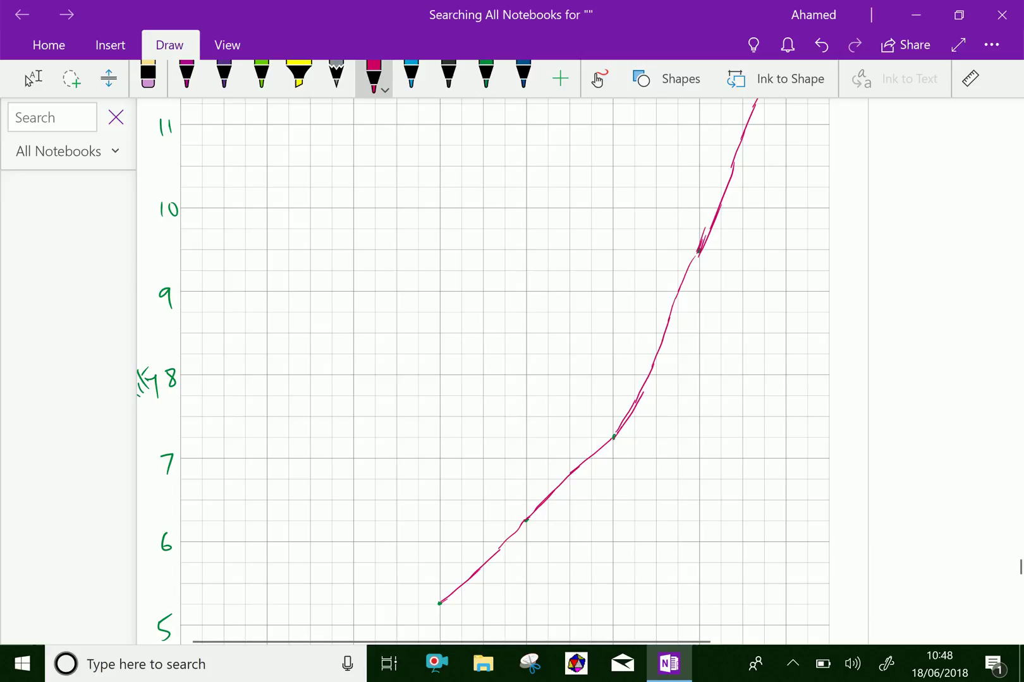
pyautogui.scroll(-3, 502, 372)
pyautogui.click(33, 79)
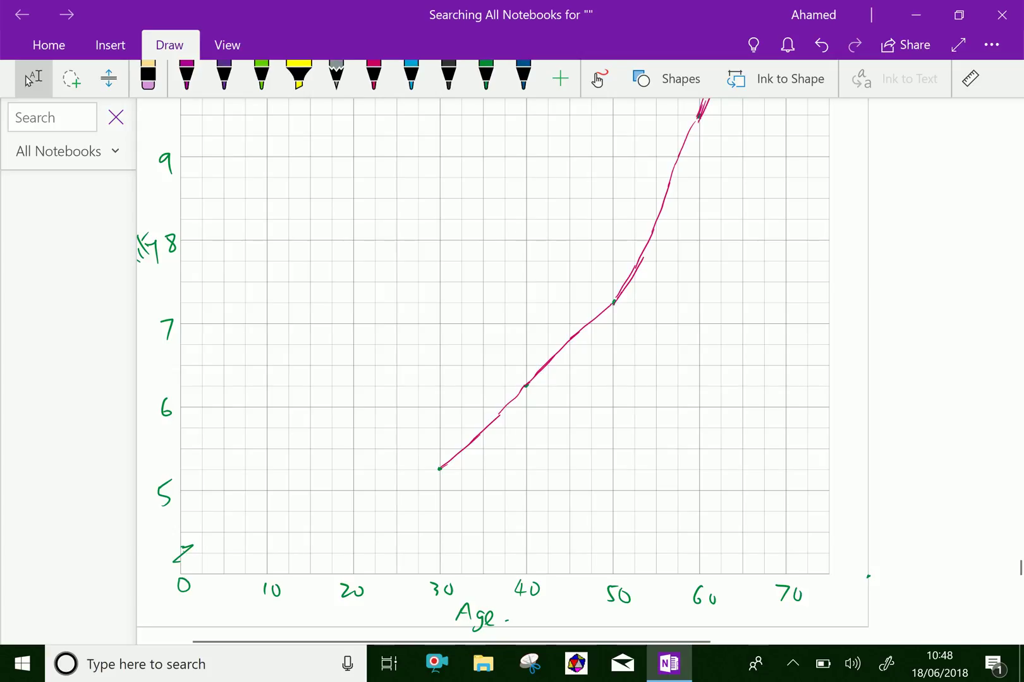
pyautogui.scroll(2, 502, 372)
pyautogui.scroll(2, 501, 371)
pyautogui.scroll(2, 502, 372)
pyautogui.scroll(-3, 502, 371)
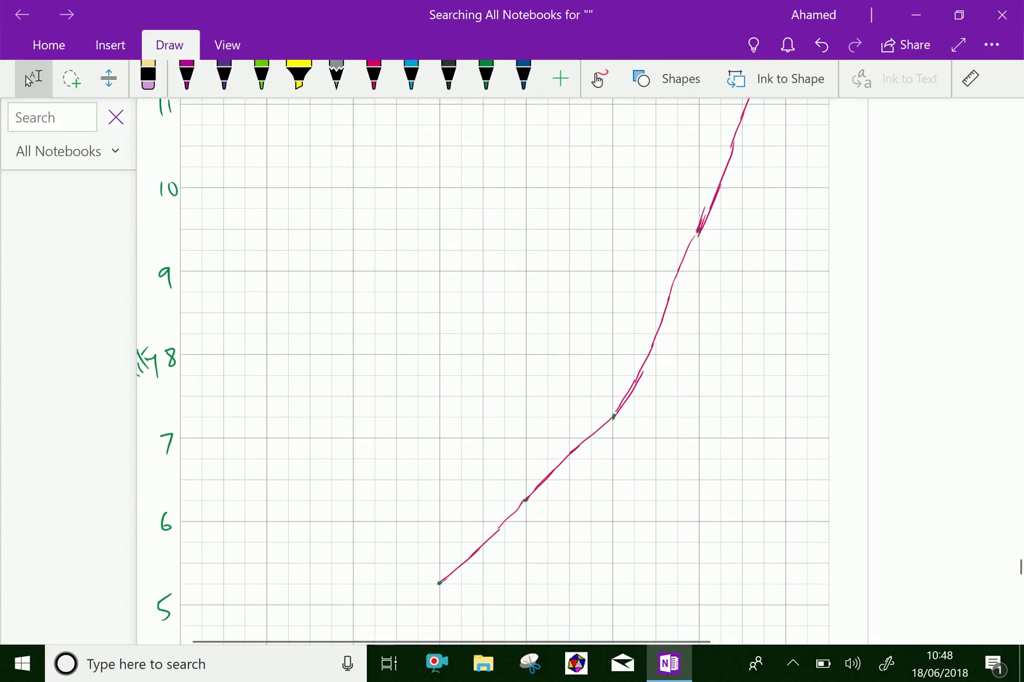
pyautogui.scroll(-2, 501, 372)
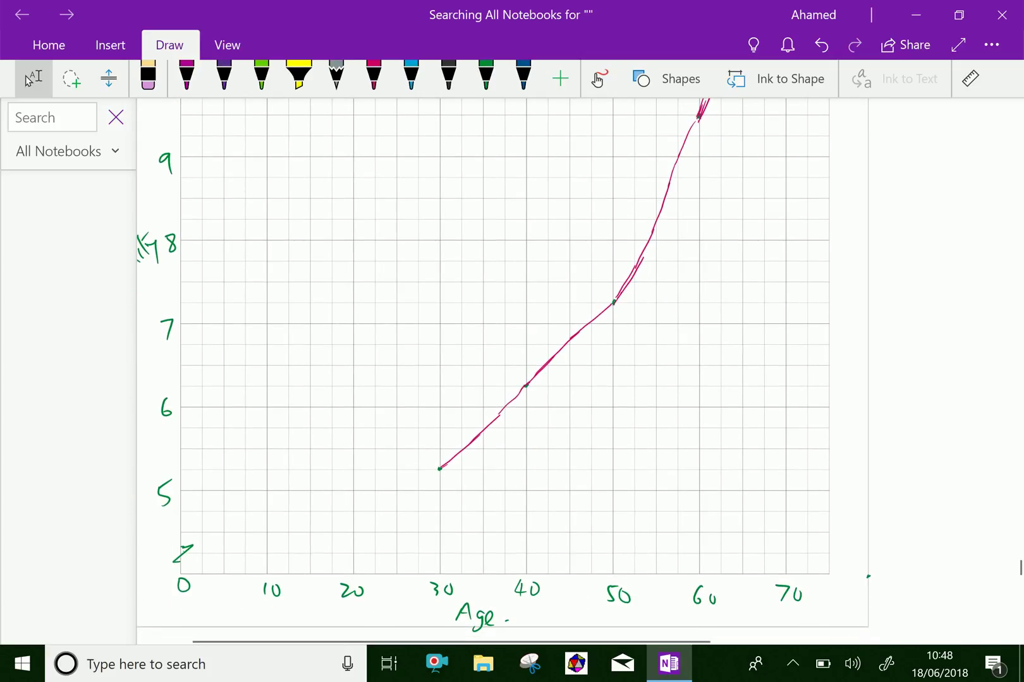
pyautogui.scroll(1, 502, 371)
pyautogui.scroll(5, 501, 371)
pyautogui.scroll(4, 502, 372)
pyautogui.scroll(3, 501, 371)
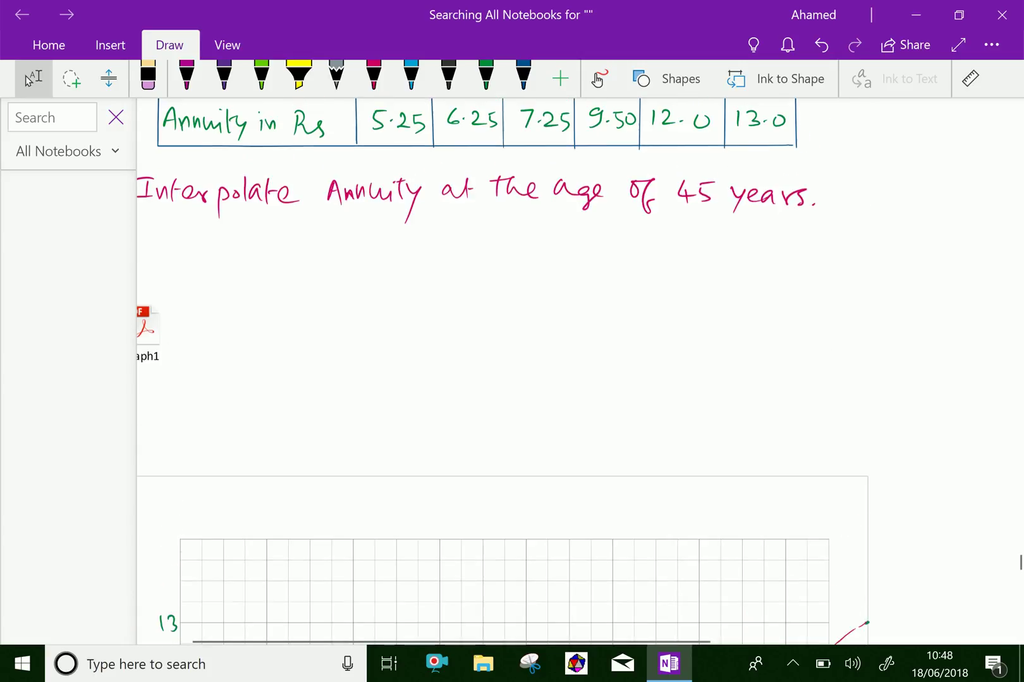
pyautogui.scroll(1, 501, 372)
pyautogui.scroll(1, 502, 371)
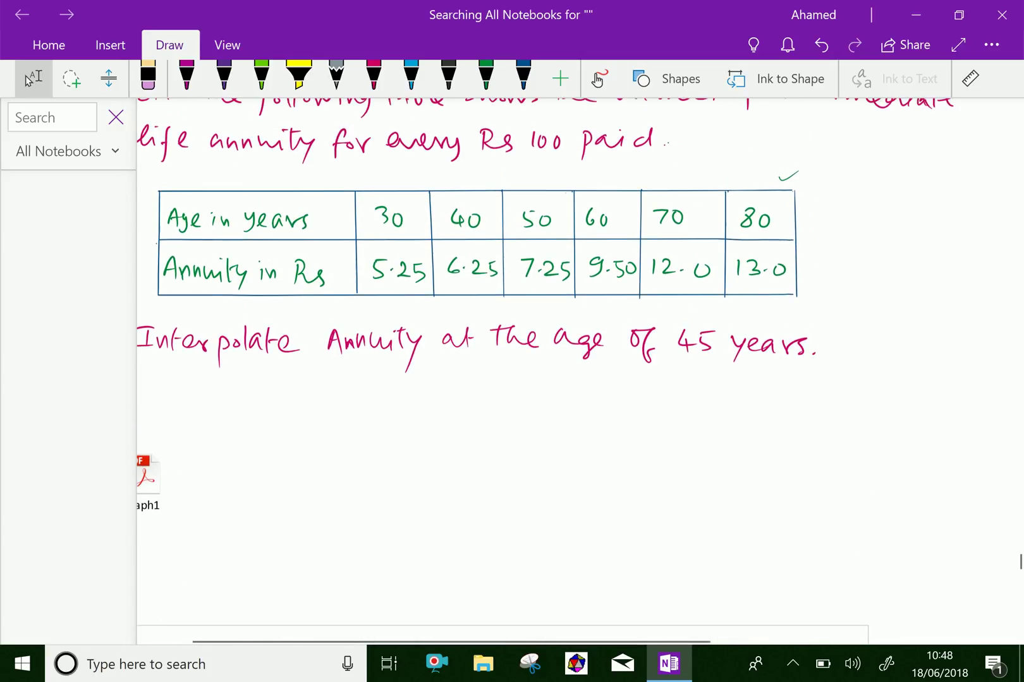
pyautogui.click(373, 75)
pyautogui.scroll(-1, 502, 372)
pyautogui.scroll(-7, 502, 372)
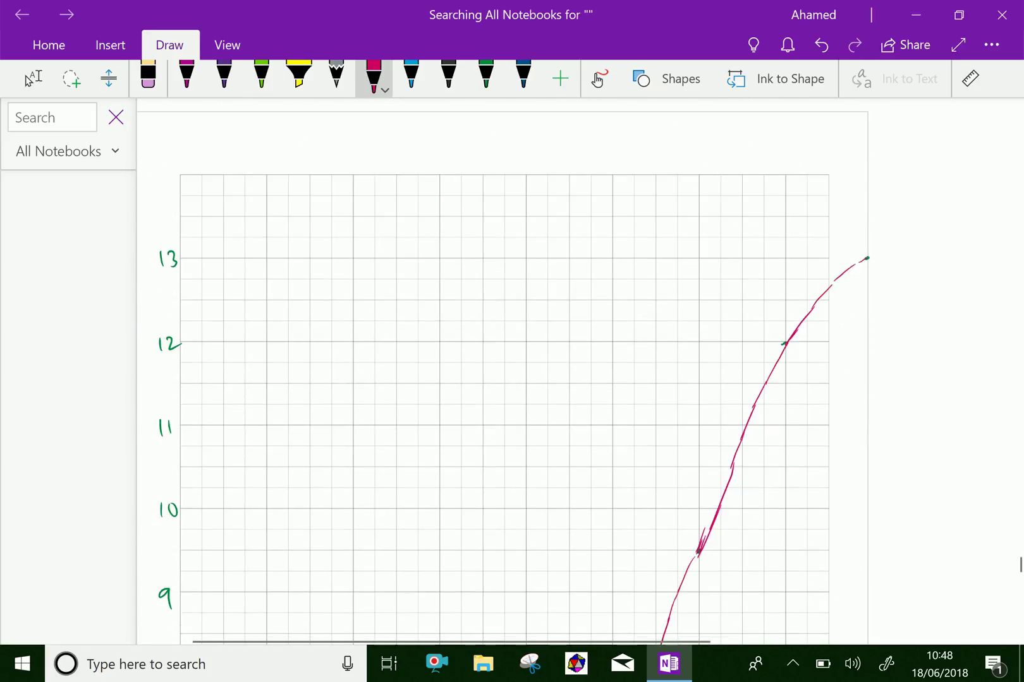
pyautogui.scroll(-5, 502, 371)
pyautogui.scroll(-3, 501, 372)
pyautogui.scroll(-4, 502, 372)
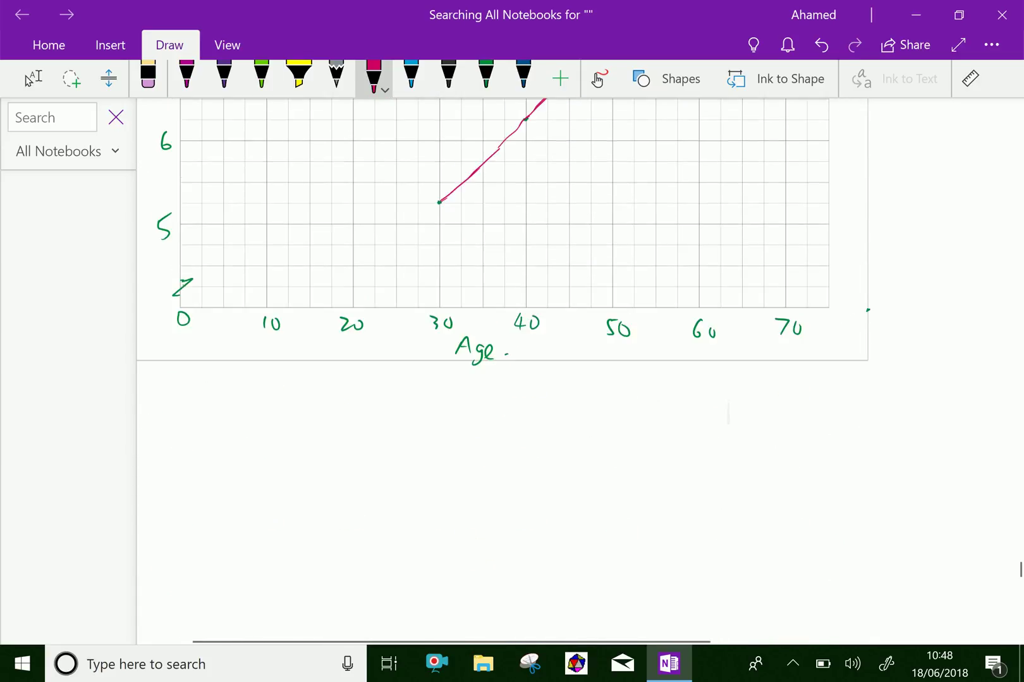
pyautogui.click(33, 76)
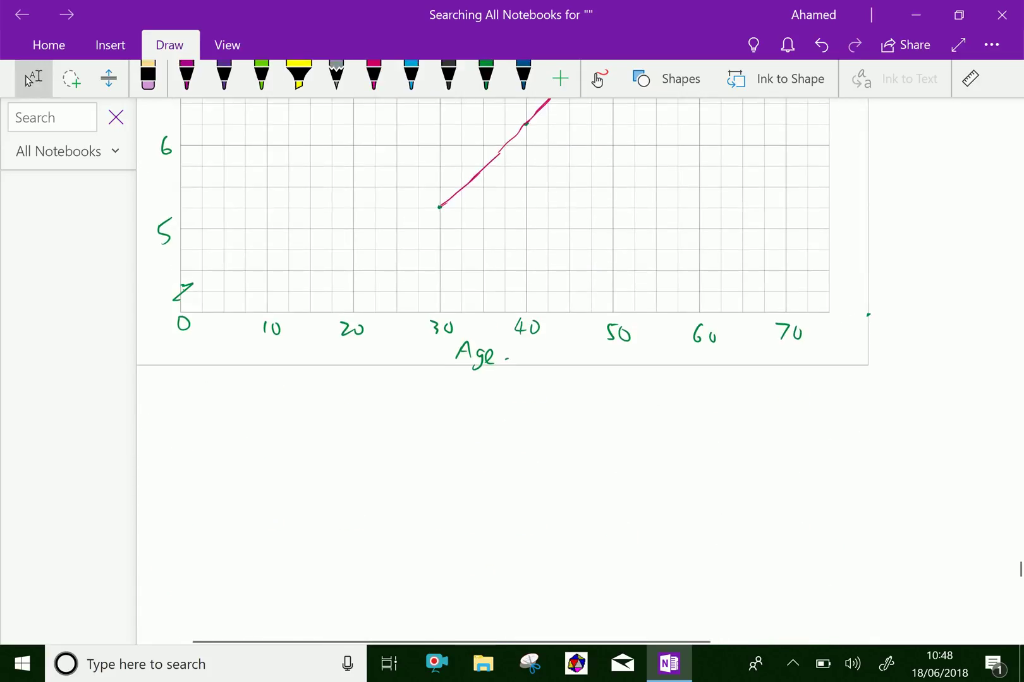
pyautogui.click(374, 76)
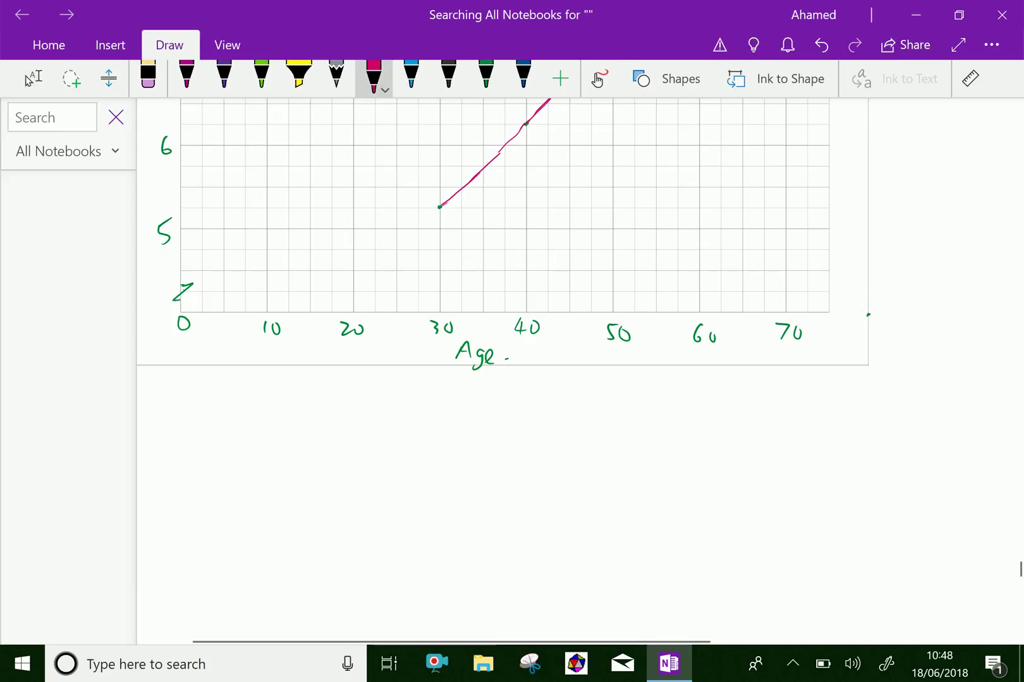
# Write 45 under the age axis between 40 and 50 in magenta
pyautogui.moveTo(567, 318); pyautogui.dragTo(570, 329)
pyautogui.moveTo(576, 318); pyautogui.dragTo(575, 329)
pyautogui.scroll(3, 502, 297)
pyautogui.click(33, 76)
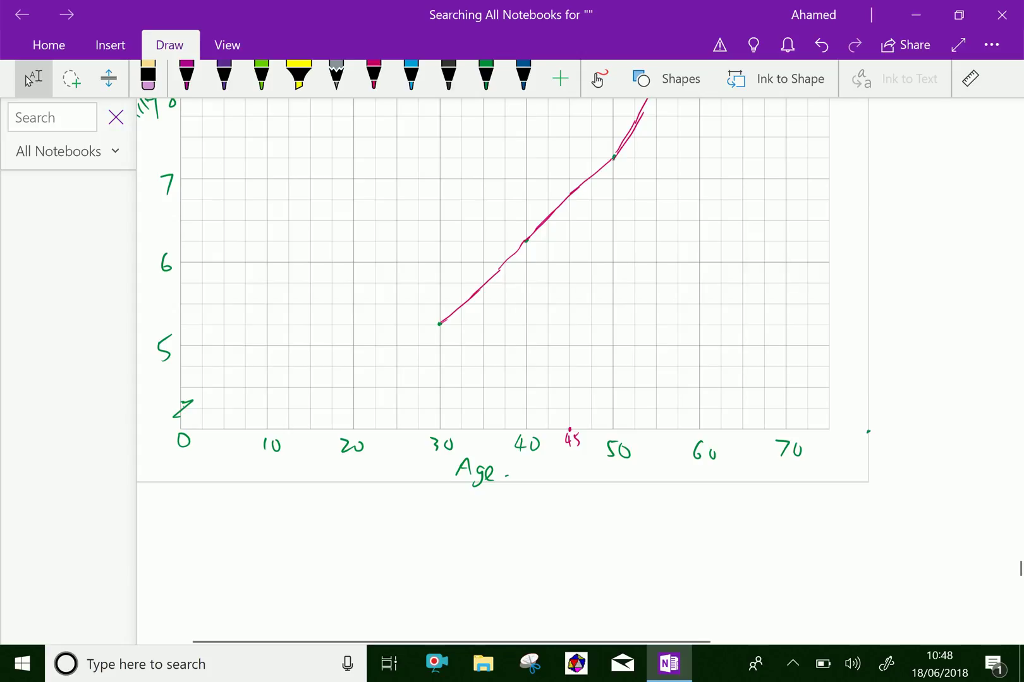
pyautogui.click(374, 76)
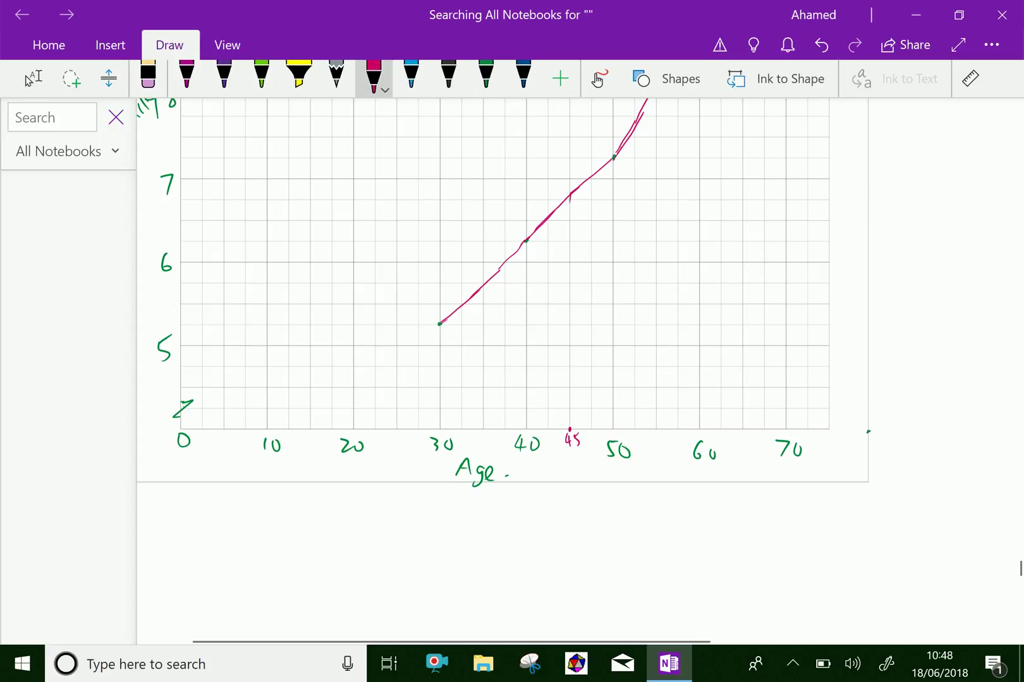
# Draw dashed lines from age 45 up to the curve and across to the annuity axis near 6.9
pyautogui.moveTo(569, 258); pyautogui.dragTo(568, 275)
pyautogui.moveTo(570, 340); pyautogui.dragTo(571, 366)
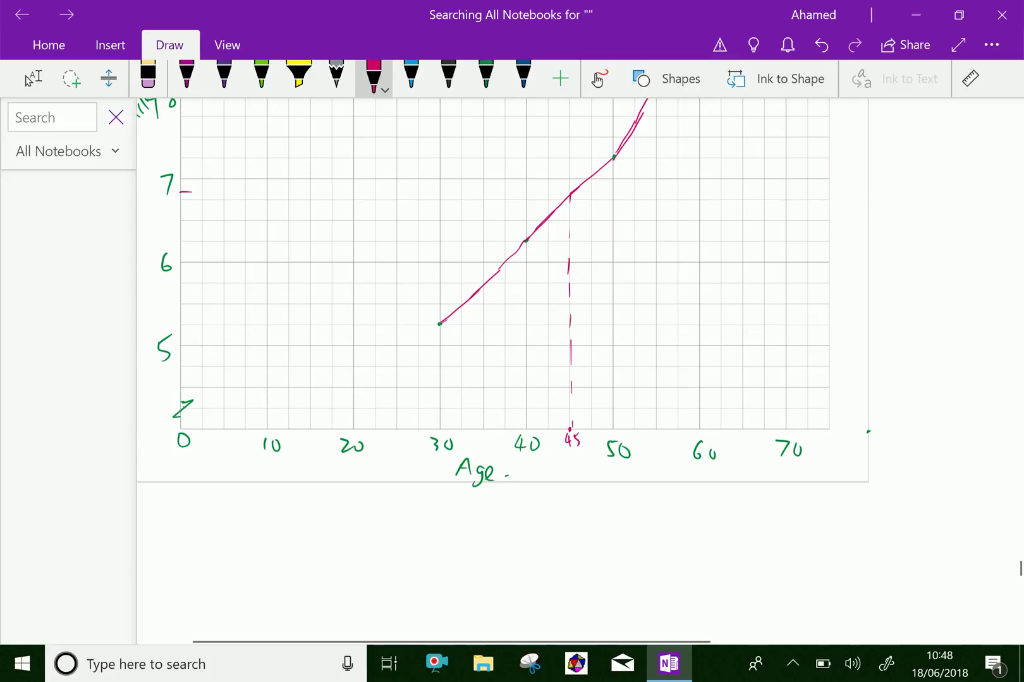
pyautogui.moveTo(196, 193); pyautogui.dragTo(545, 190)
pyautogui.moveTo(553, 190); pyautogui.dragTo(572, 191)
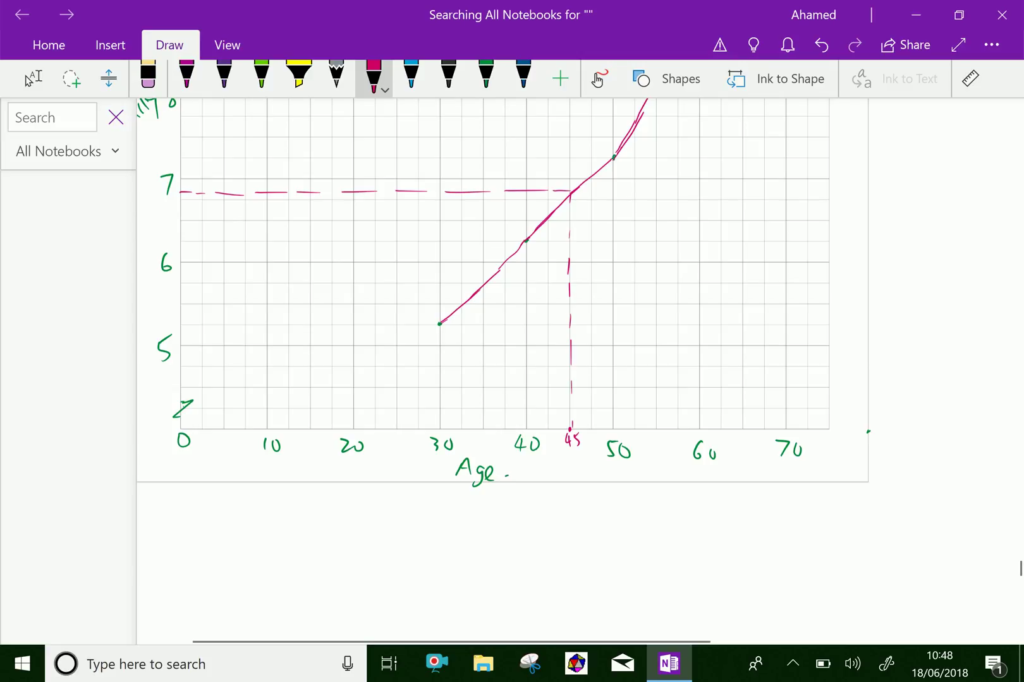
pyautogui.click(383, 354)
pyautogui.click(180, 221)
pyautogui.scroll(-2, 480, 291)
# Handwrite 'At the' in red ink below the graph
pyautogui.click(33, 78)
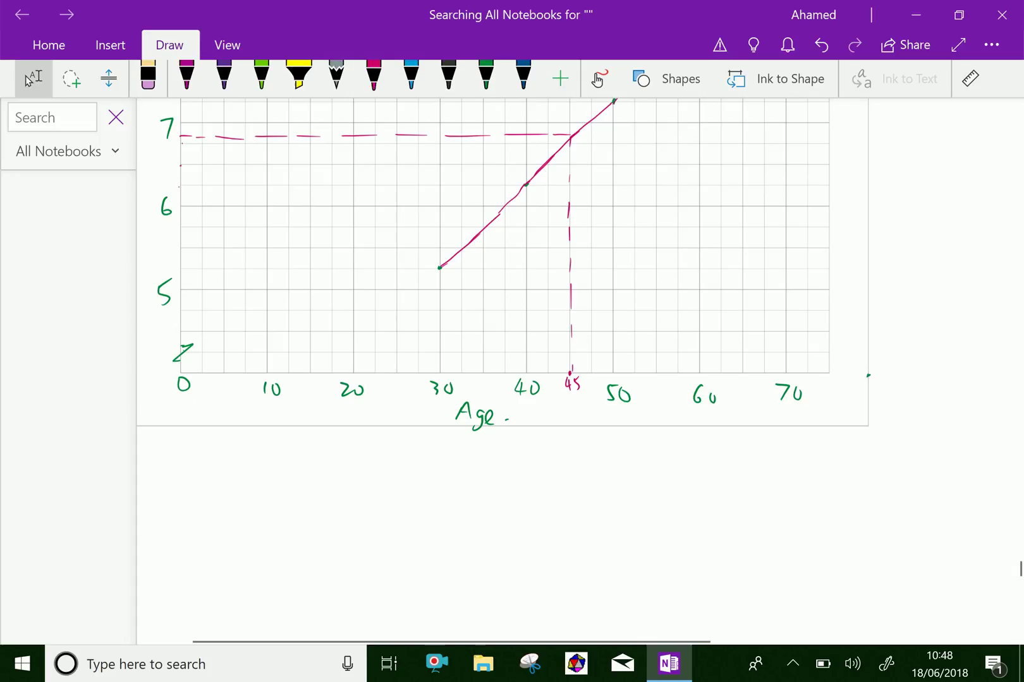
pyautogui.scroll(-3, 480, 291)
pyautogui.scroll(-1, 480, 290)
pyautogui.scroll(3, 480, 291)
pyautogui.scroll(6, 480, 291)
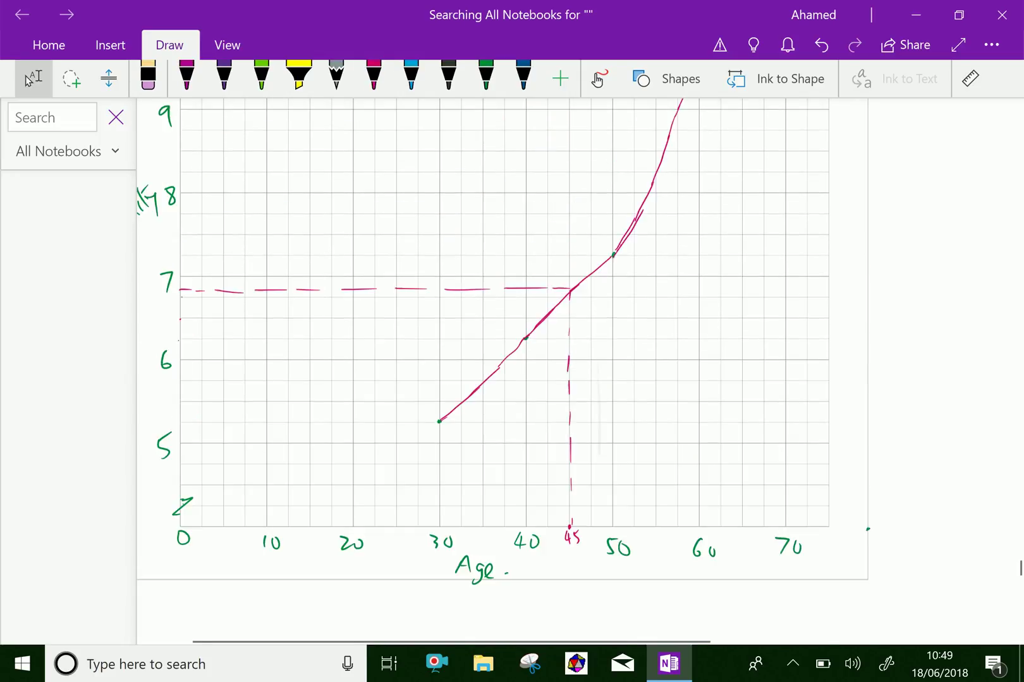
pyautogui.scroll(6, 480, 290)
pyautogui.scroll(-11, 480, 291)
pyautogui.scroll(-3, 480, 290)
pyautogui.scroll(-1, 481, 290)
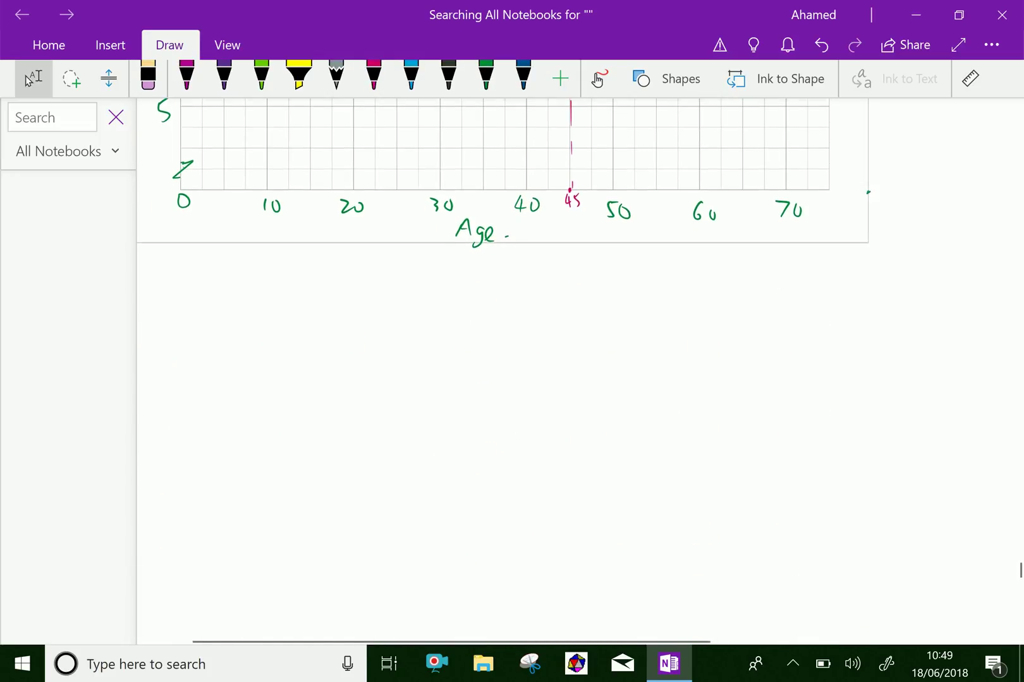
pyautogui.click(373, 78)
pyautogui.moveTo(199, 316)
pyautogui.mouseDown()
pyautogui.moveTo(208, 291)
pyautogui.moveTo(215, 314)
pyautogui.mouseUp()
pyautogui.moveTo(203, 306)
pyautogui.mouseDown()
pyautogui.moveTo(214, 304)
pyautogui.moveTo(220, 320)
pyautogui.mouseUp()
pyautogui.moveTo(216, 308); pyautogui.dragTo(243, 318)
pyautogui.moveTo(229, 307)
pyautogui.mouseDown()
pyautogui.moveTo(256, 301)
pyautogui.moveTo(273, 318)
pyautogui.moveTo(317, 309)
pyautogui.moveTo(330, 333)
pyautogui.moveTo(348, 324)
pyautogui.mouseUp()
# Continue the sentence with 'age of 45 years,'
pyautogui.moveTo(371, 305)
pyautogui.mouseDown()
pyautogui.moveTo(367, 327)
pyautogui.moveTo(378, 338)
pyautogui.moveTo(395, 319)
pyautogui.mouseUp()
pyautogui.moveTo(415, 306)
pyautogui.mouseDown()
pyautogui.moveTo(411, 318)
pyautogui.moveTo(422, 324)
pyautogui.mouseUp()
pyautogui.moveTo(415, 318)
pyautogui.mouseDown()
pyautogui.moveTo(417, 339)
pyautogui.moveTo(465, 322)
pyautogui.mouseUp()
pyautogui.moveTo(464, 315)
pyautogui.mouseDown()
pyautogui.moveTo(456, 344)
pyautogui.moveTo(493, 322)
pyautogui.moveTo(521, 328)
pyautogui.mouseUp()
pyautogui.moveTo(533, 313); pyautogui.dragTo(528, 330)
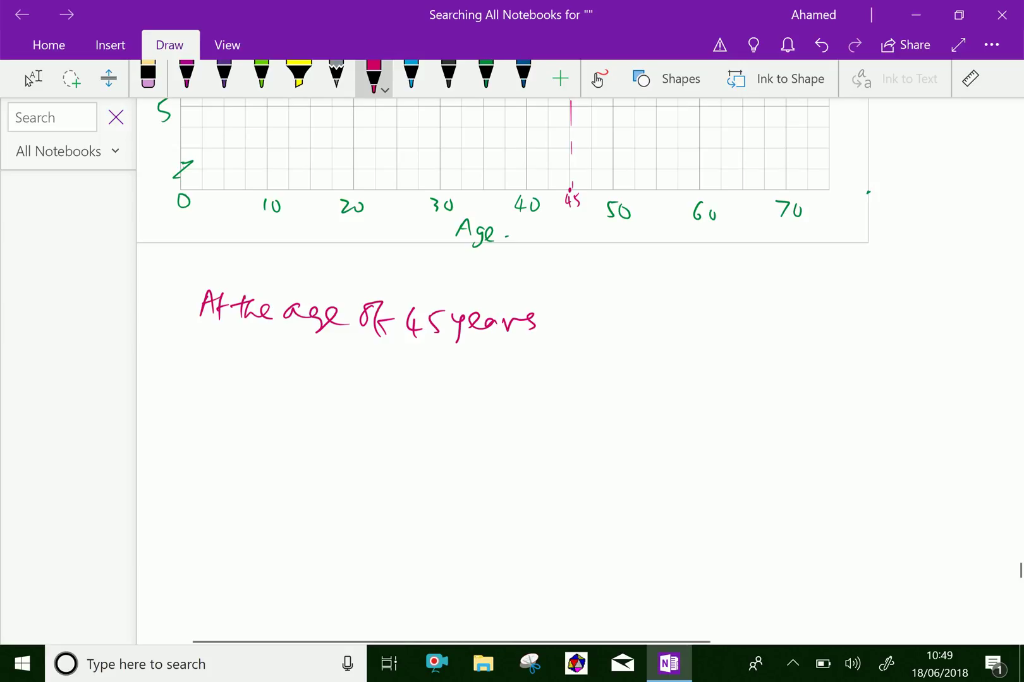
pyautogui.moveTo(580, 308)
pyautogui.mouseDown()
pyautogui.moveTo(578, 331)
pyautogui.moveTo(592, 305)
pyautogui.mouseUp()
# Write 'The annuity = Rs' after the comma
pyautogui.moveTo(585, 306)
pyautogui.mouseDown()
pyautogui.moveTo(597, 330)
pyautogui.moveTo(654, 329)
pyautogui.mouseUp()
pyautogui.moveTo(666, 317)
pyautogui.mouseDown()
pyautogui.moveTo(668, 332)
pyautogui.moveTo(680, 329)
pyautogui.mouseUp()
pyautogui.moveTo(682, 328); pyautogui.dragTo(736, 329)
pyautogui.moveTo(743, 326)
pyautogui.mouseDown()
pyautogui.moveTo(761, 323)
pyautogui.moveTo(737, 359)
pyautogui.mouseUp()
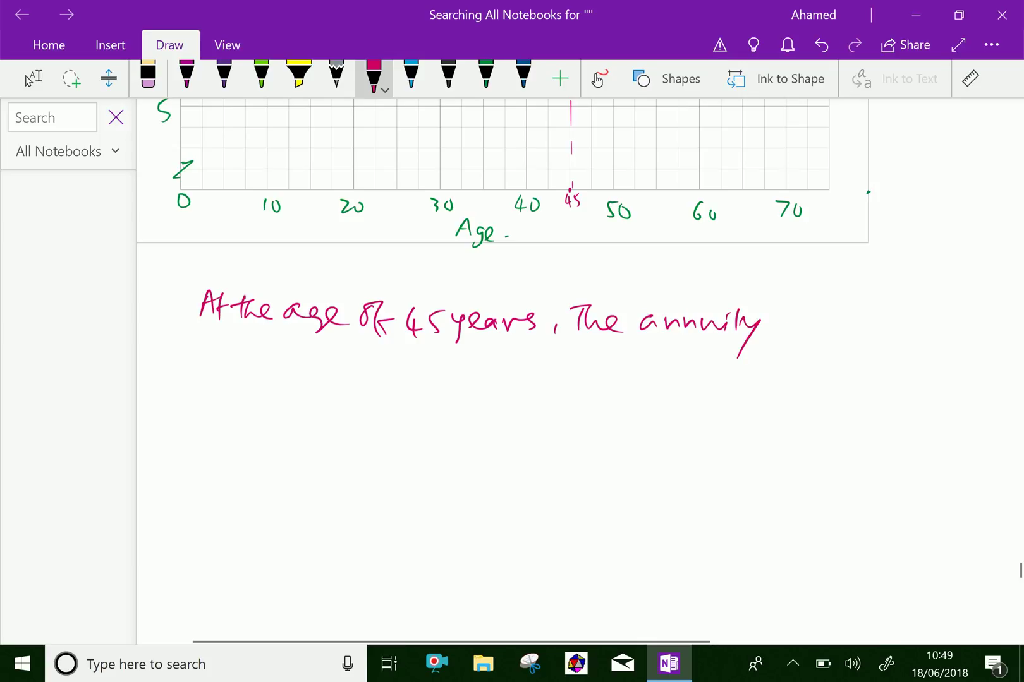
pyautogui.moveTo(778, 321); pyautogui.dragTo(786, 319)
pyautogui.moveTo(779, 328); pyautogui.dragTo(805, 336)
pyautogui.moveTo(808, 316); pyautogui.dragTo(830, 345)
# Complete the answer by writing the value 6.80 after Rs
pyautogui.scroll(5, 483, 373)
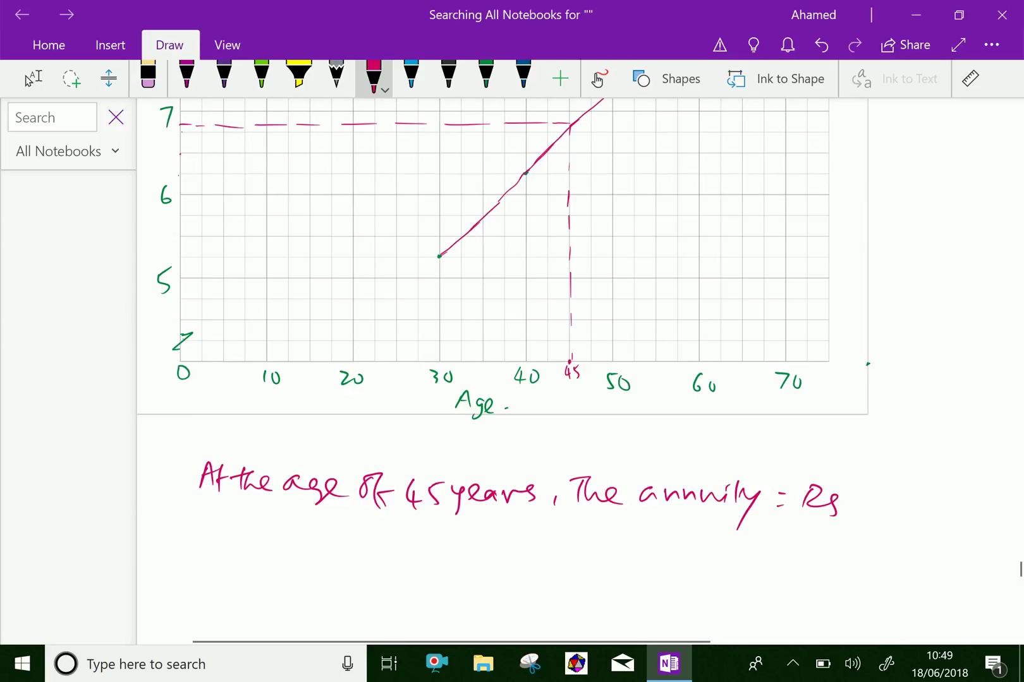
pyautogui.scroll(4, 484, 372)
pyautogui.scroll(1, 484, 373)
pyautogui.scroll(1, 484, 373)
pyautogui.press('Escape')
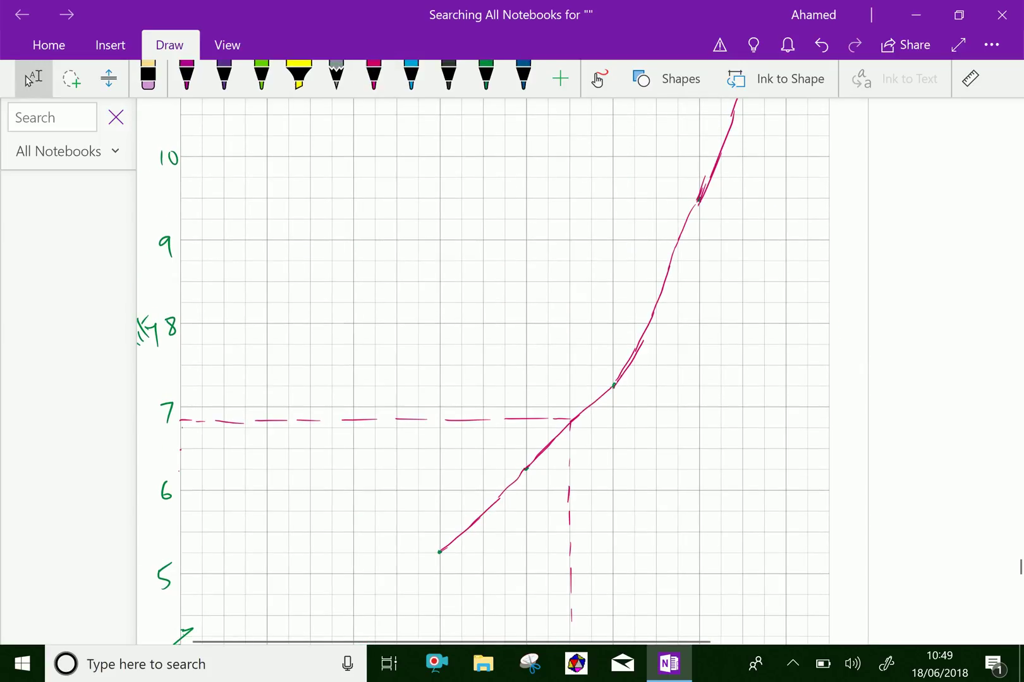
pyautogui.scroll(-3, 483, 373)
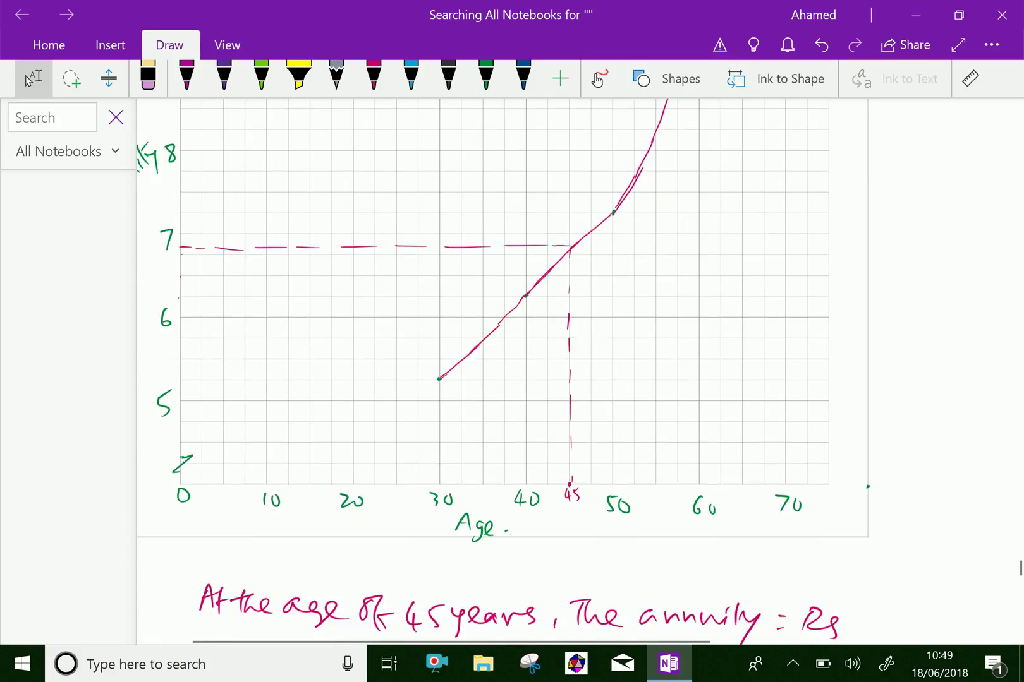
pyautogui.scroll(-2, 483, 373)
pyautogui.scroll(-3, 483, 373)
pyautogui.scroll(-2, 483, 373)
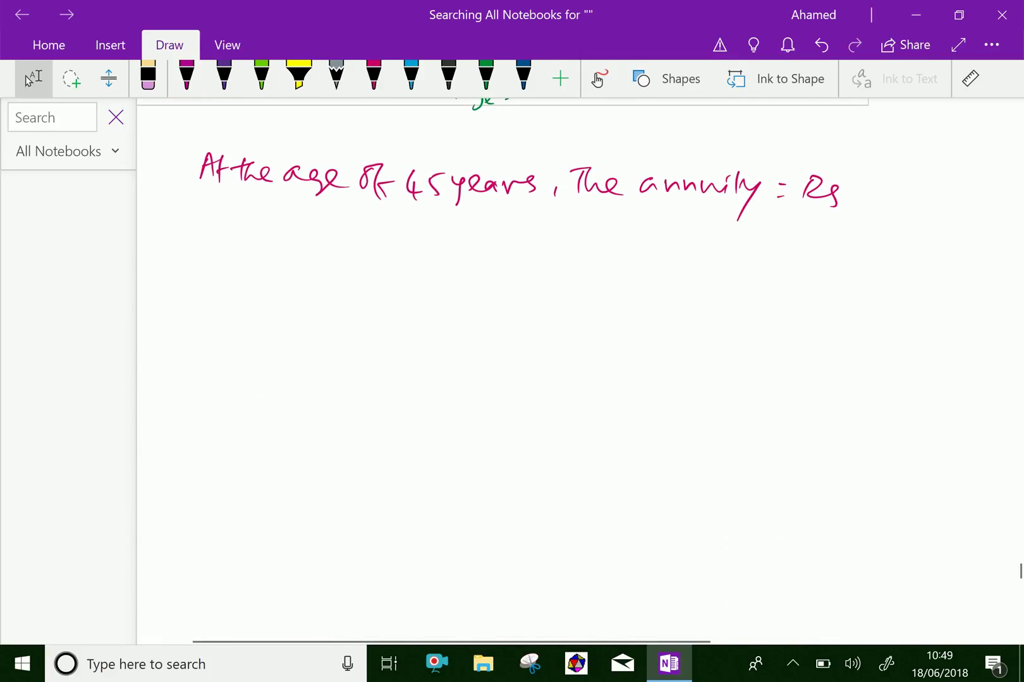
pyautogui.click(374, 75)
pyautogui.moveTo(878, 188)
pyautogui.mouseDown()
pyautogui.moveTo(870, 197)
pyautogui.moveTo(924, 196)
pyautogui.mouseUp()
pyautogui.click(889, 197)
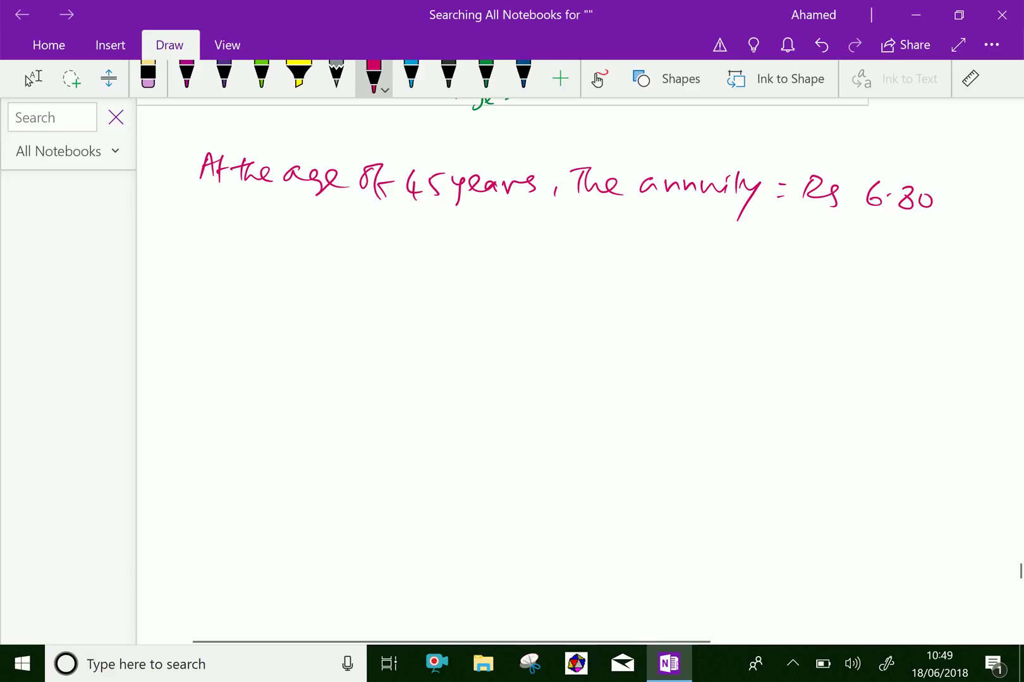
pyautogui.scroll(3, 502, 373)
pyautogui.scroll(3, 503, 373)
pyautogui.scroll(5, 502, 372)
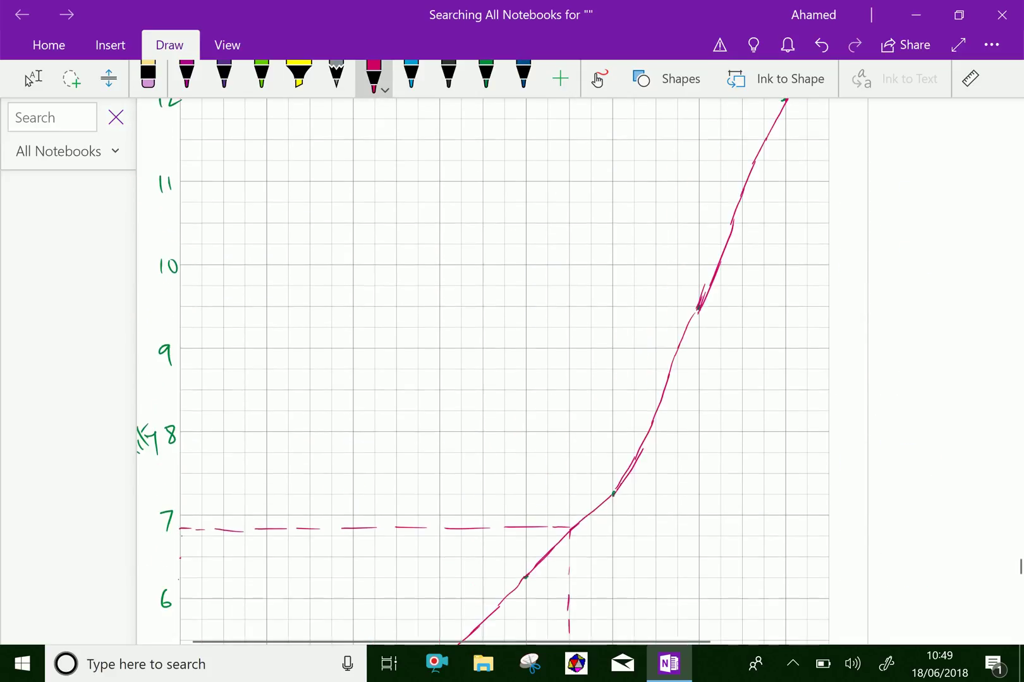
pyautogui.scroll(6, 502, 373)
pyautogui.scroll(5, 503, 373)
pyautogui.scroll(1, 502, 373)
pyautogui.scroll(3, 502, 373)
pyautogui.scroll(1, 502, 373)
# Draw a red underline stroke beneath the 6.80 answer
pyautogui.click(33, 78)
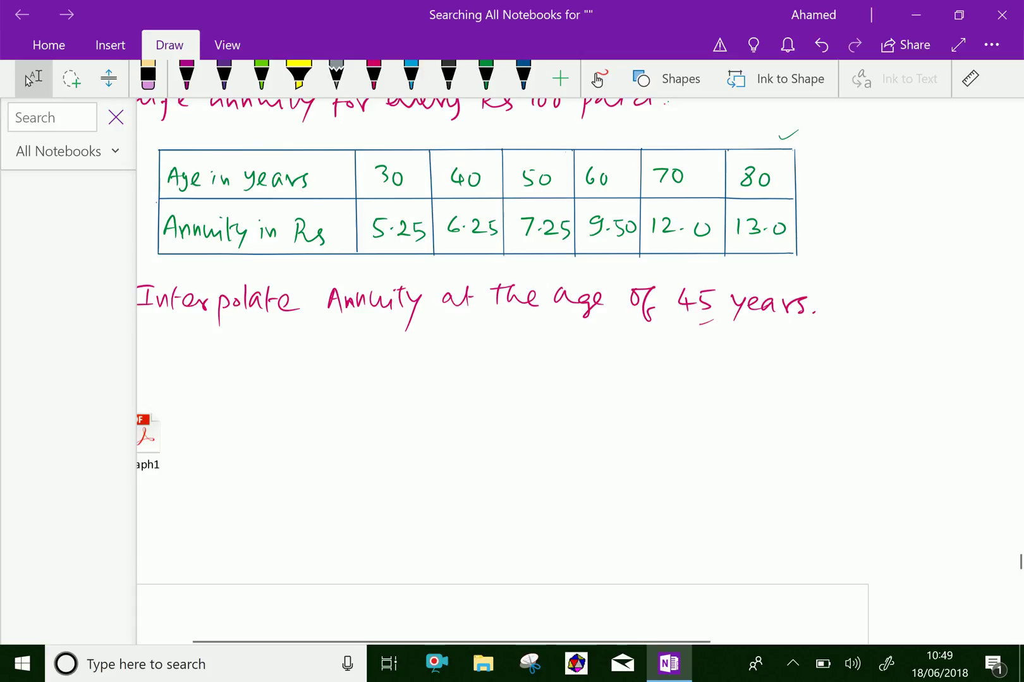
pyautogui.scroll(-5, 503, 373)
pyautogui.scroll(-12, 503, 373)
pyautogui.scroll(-9, 503, 373)
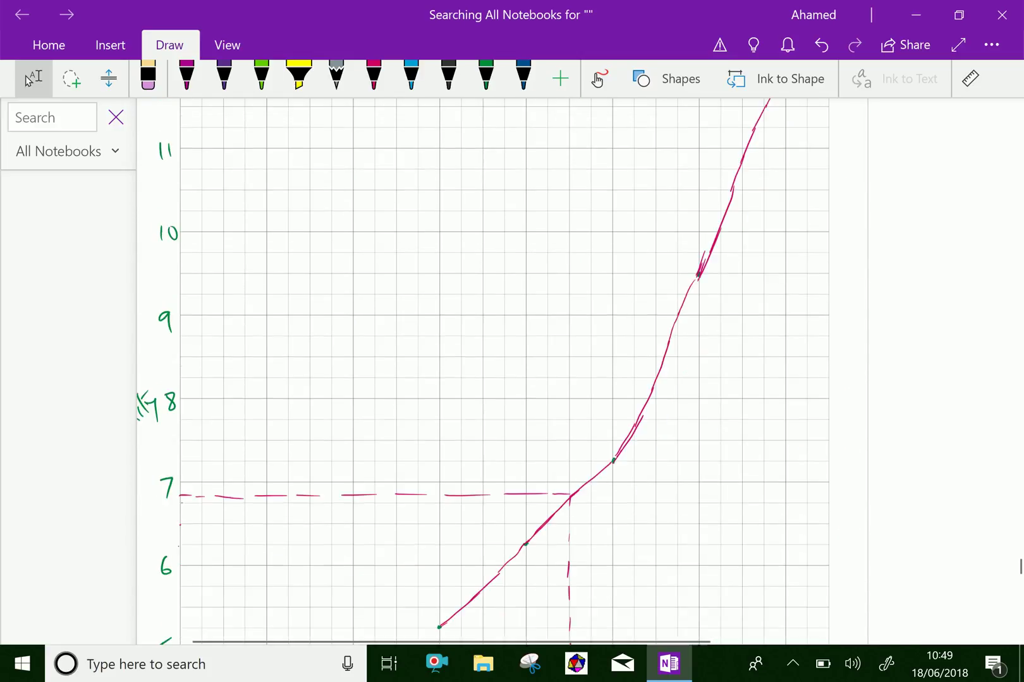
pyautogui.scroll(-12, 502, 372)
pyautogui.scroll(-3, 502, 372)
pyautogui.scroll(-1, 502, 373)
pyautogui.click(374, 76)
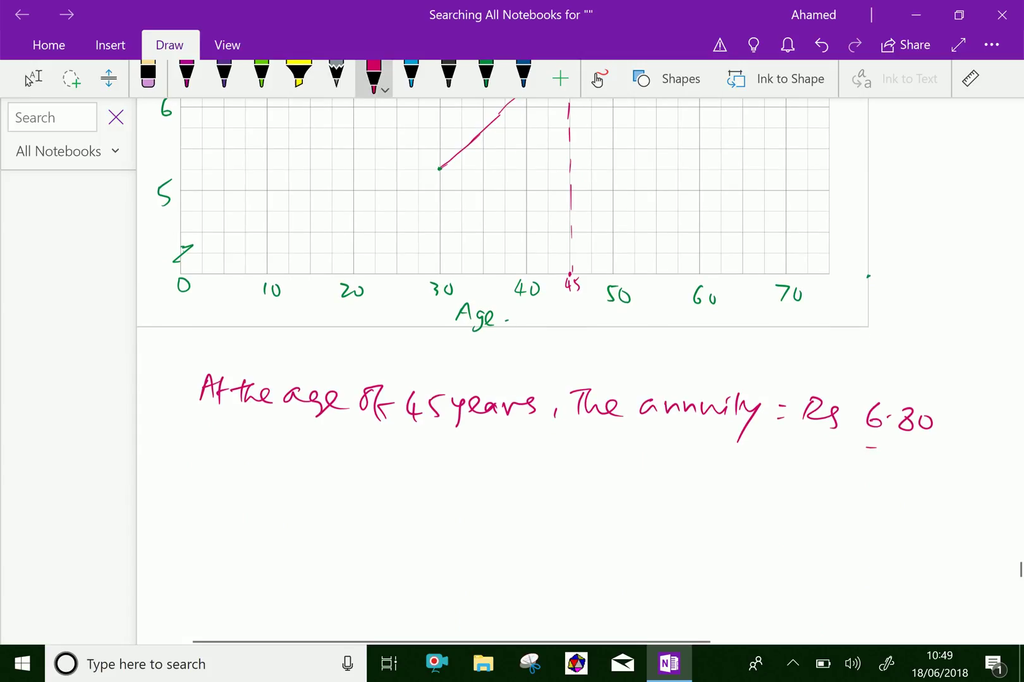
pyautogui.moveTo(528, 471); pyautogui.dragTo(562, 454)
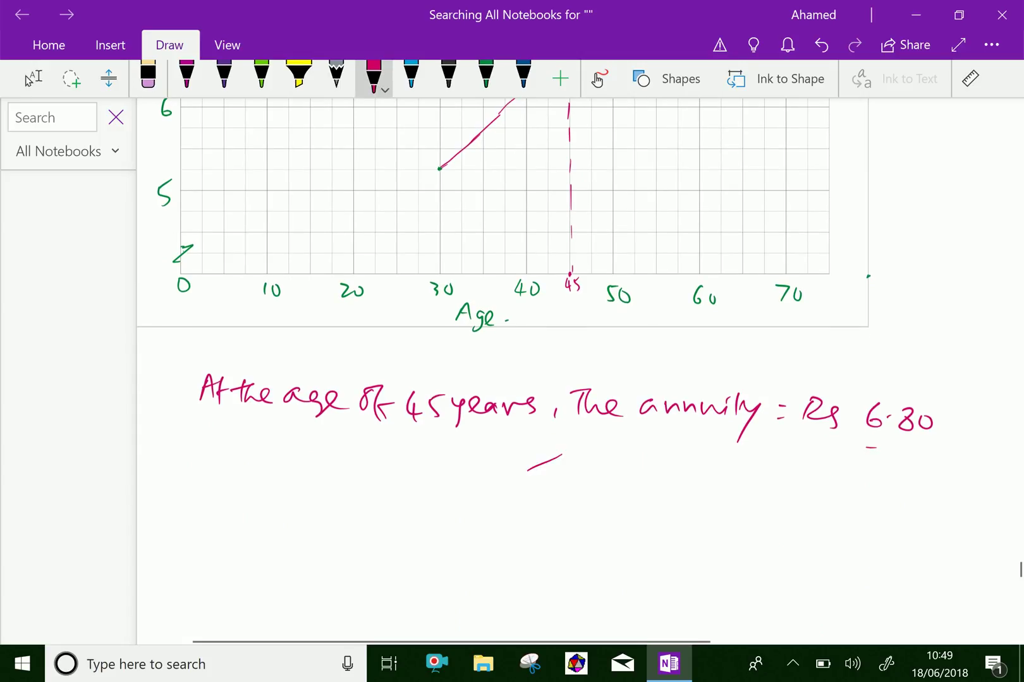